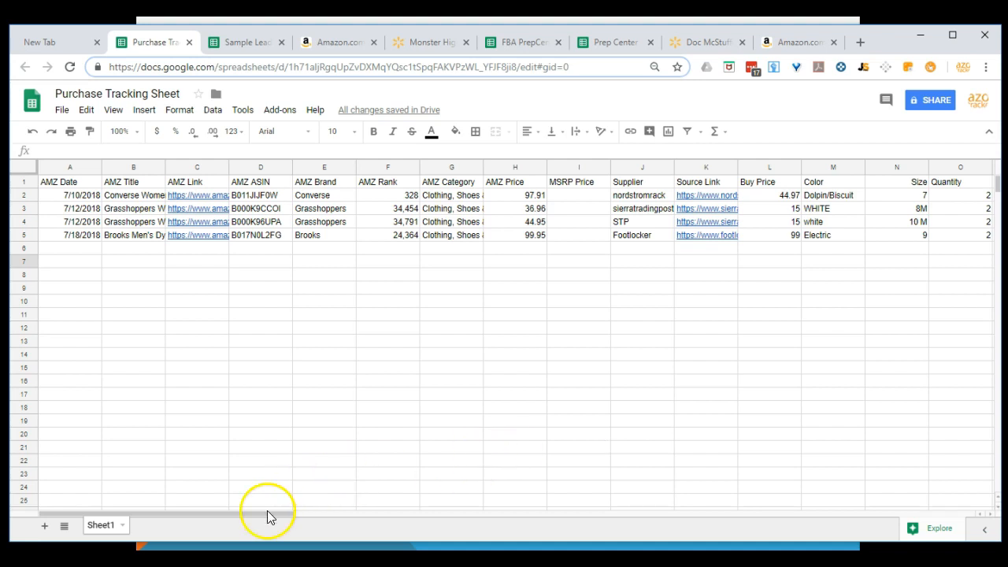
# Look through the columns of Purchase Tracking Sheet and FBA PrepCenter Demo, and view the blank Prep Center + Purchase Tracking Sheet
pyautogui.moveTo(264, 515); pyautogui.dragTo(386, 517)
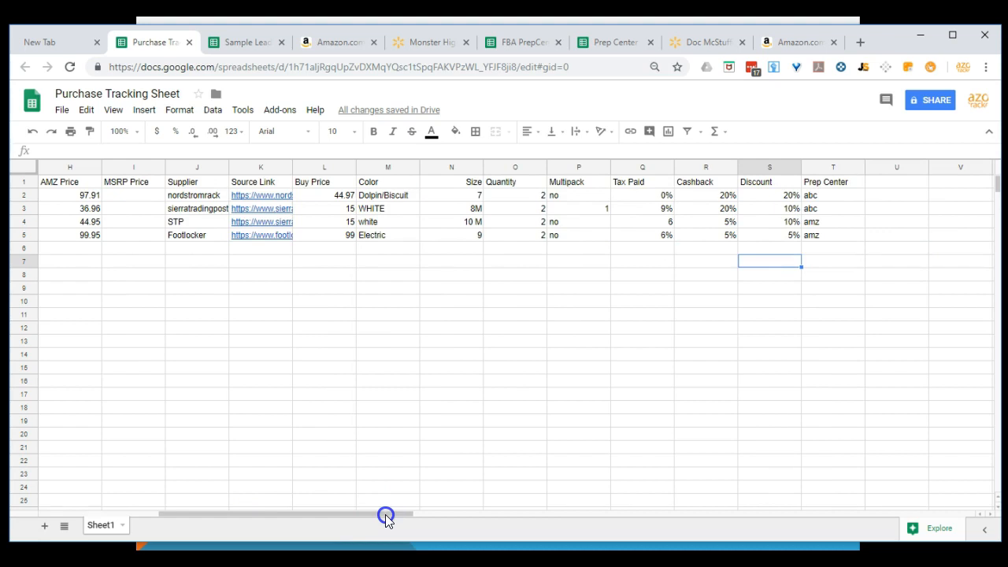
pyautogui.moveTo(386, 518); pyautogui.dragTo(221, 522)
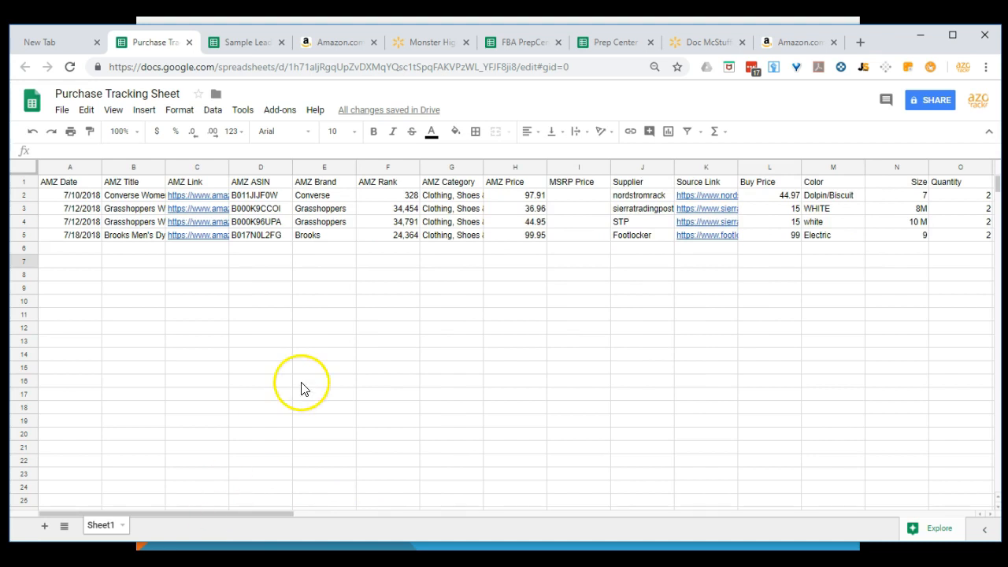
pyautogui.click(519, 42)
pyautogui.click(82, 196)
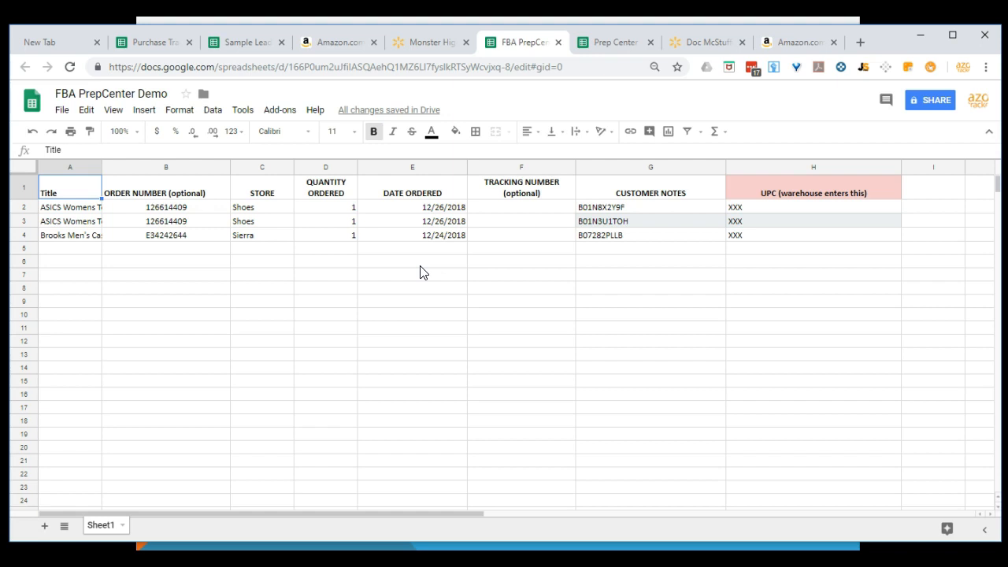
pyautogui.click(149, 42)
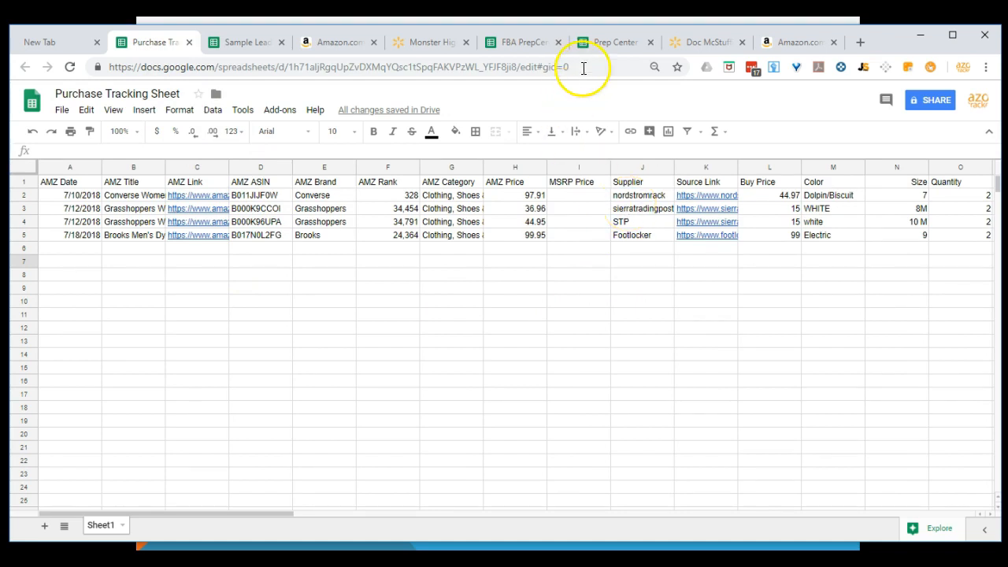
pyautogui.click(600, 44)
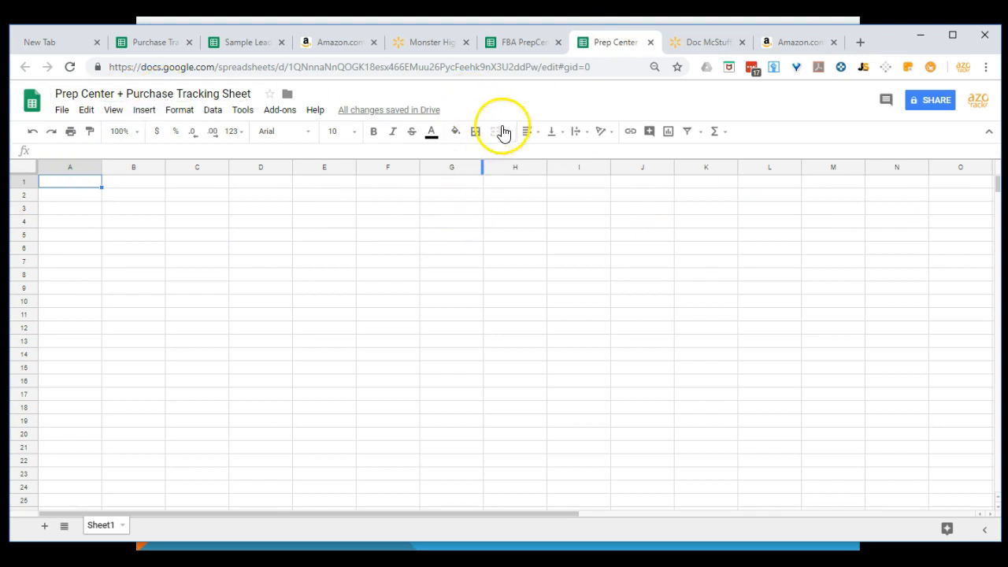
# Copy headers A1:H1 from FBA PrepCenter Demo into row 1 of Prep Center + Purchase Tracking Sheet, and widen the ORDER NUMBER (optional) column
pyautogui.click(508, 46)
pyautogui.click(46, 192)
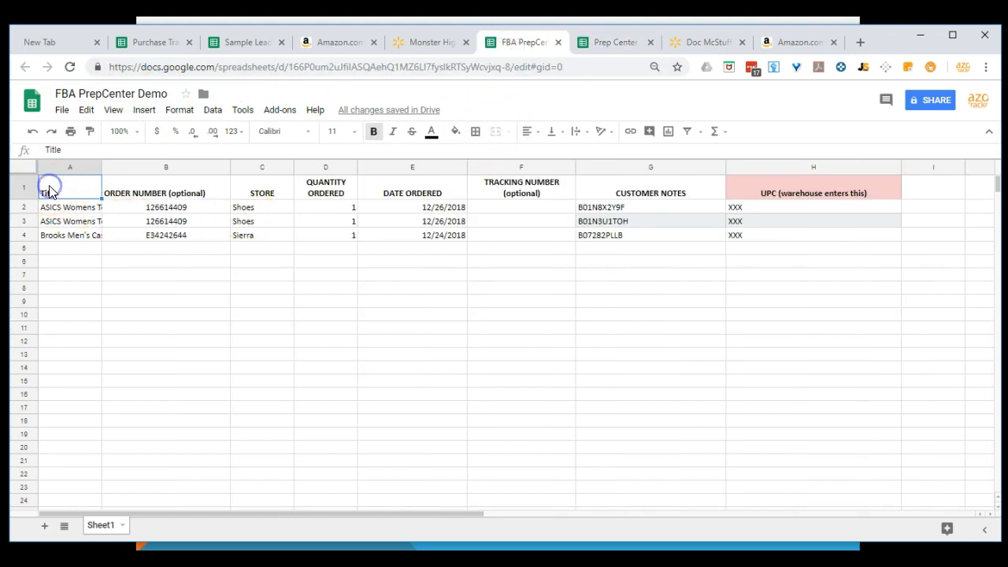
pyautogui.hotkey('shift', 'Right')
pyautogui.hotkey('shift', 'Right')
pyautogui.hotkey('shift', 'Right')
pyautogui.hotkey('shift', 'Right')
pyautogui.hotkey('shift', 'Right')
pyautogui.hotkey('shift', 'Right')
pyautogui.hotkey('shift', 'Right')
pyautogui.hotkey('ctrl', 'c')
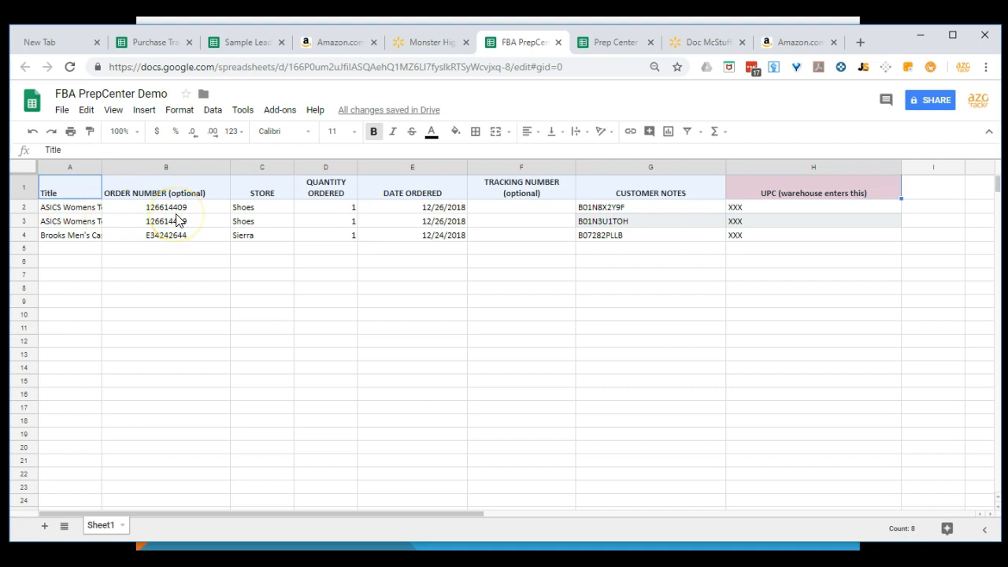
pyautogui.click(600, 43)
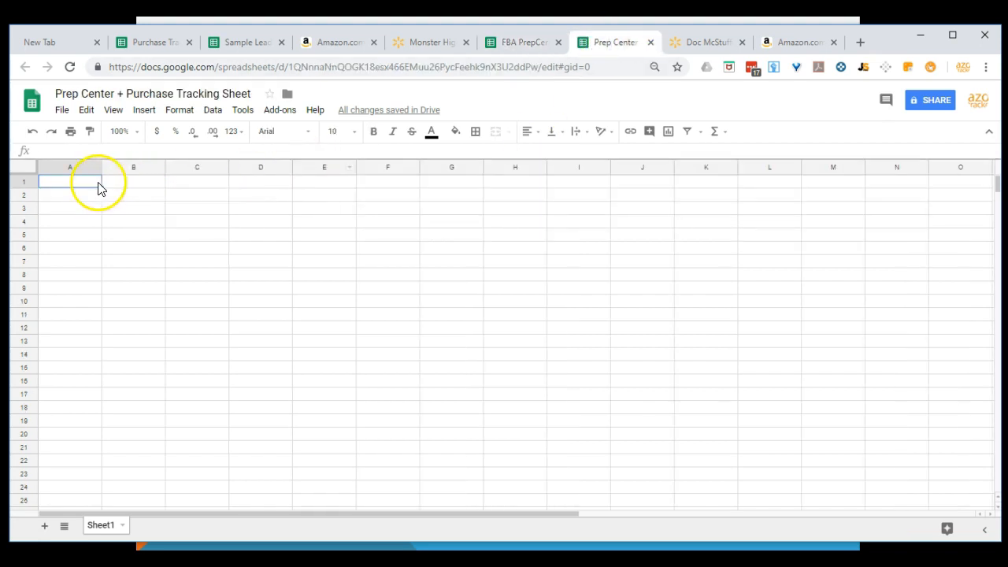
pyautogui.hotkey('ctrl', 'v')
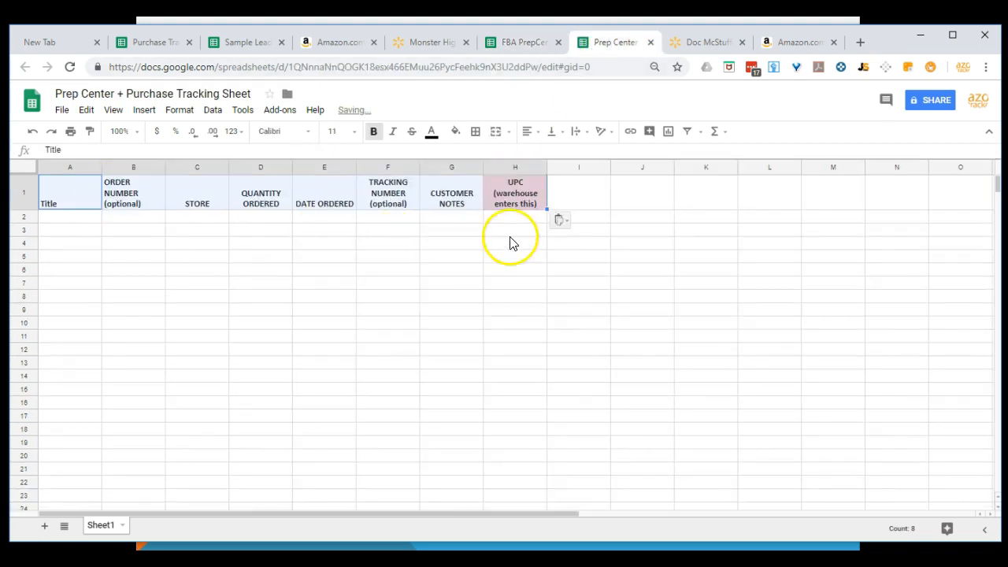
pyautogui.moveTo(163, 167); pyautogui.dragTo(210, 166)
# Copy the whole header row of Purchase Tracking Sheet into Prep Center + Purchase Tracking Sheet, starting at cell I1
pyautogui.click(167, 41)
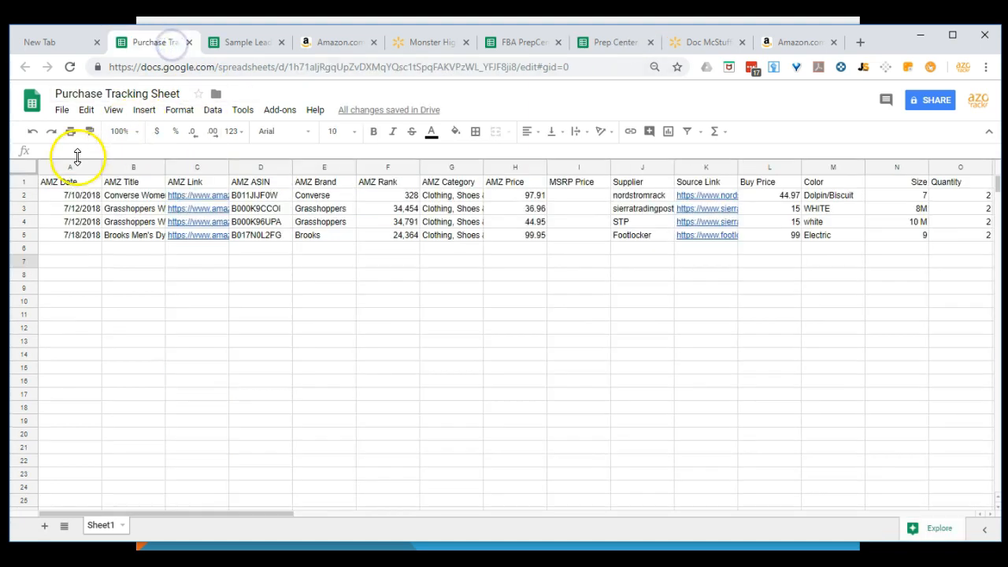
pyautogui.click(21, 178)
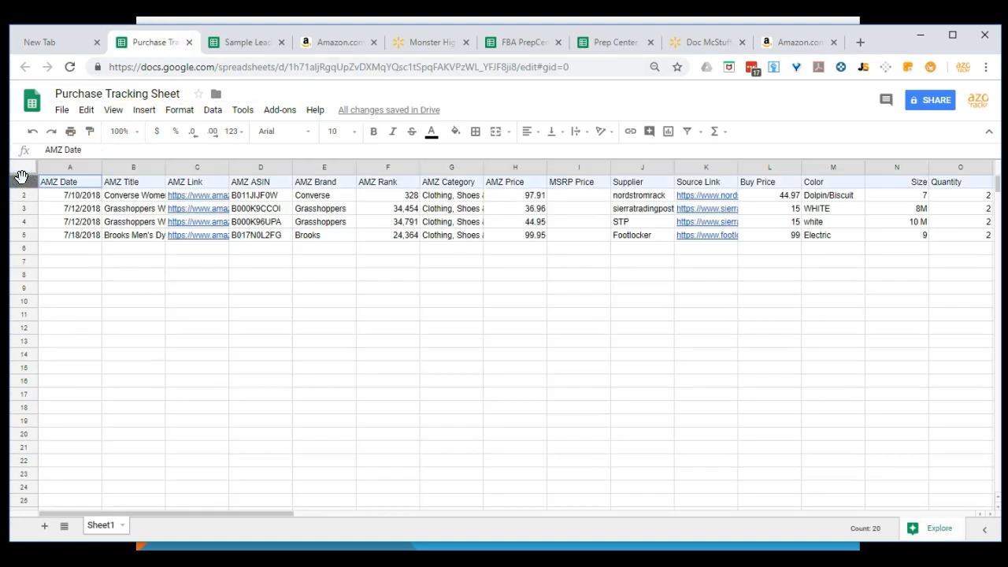
pyautogui.click(603, 42)
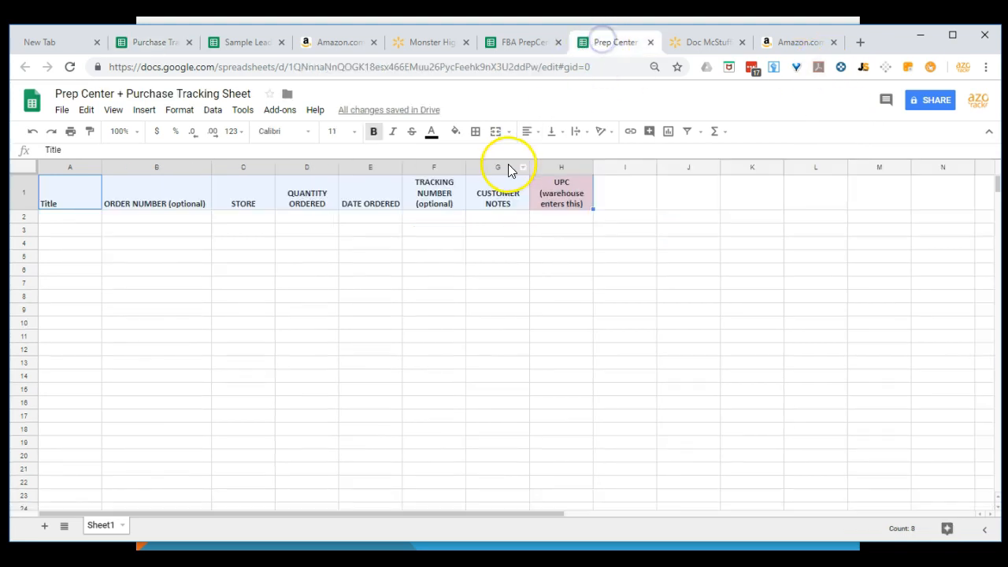
pyautogui.click(614, 192)
pyautogui.hotkey('ctrl', 'v')
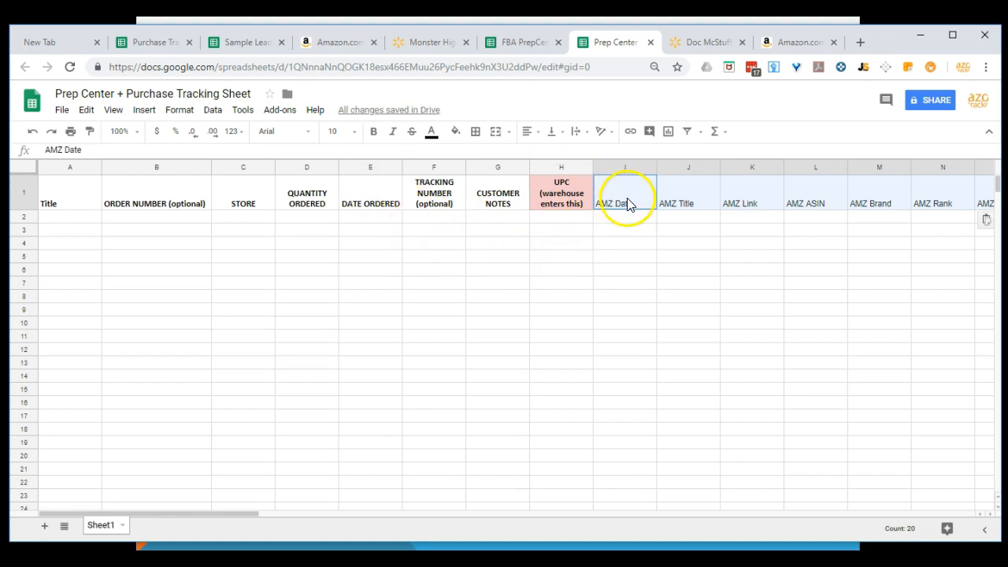
# Rename the DATE ORDERED header to AMZ Date and delete the duplicate AMZ Date column I
pyautogui.click(382, 196)
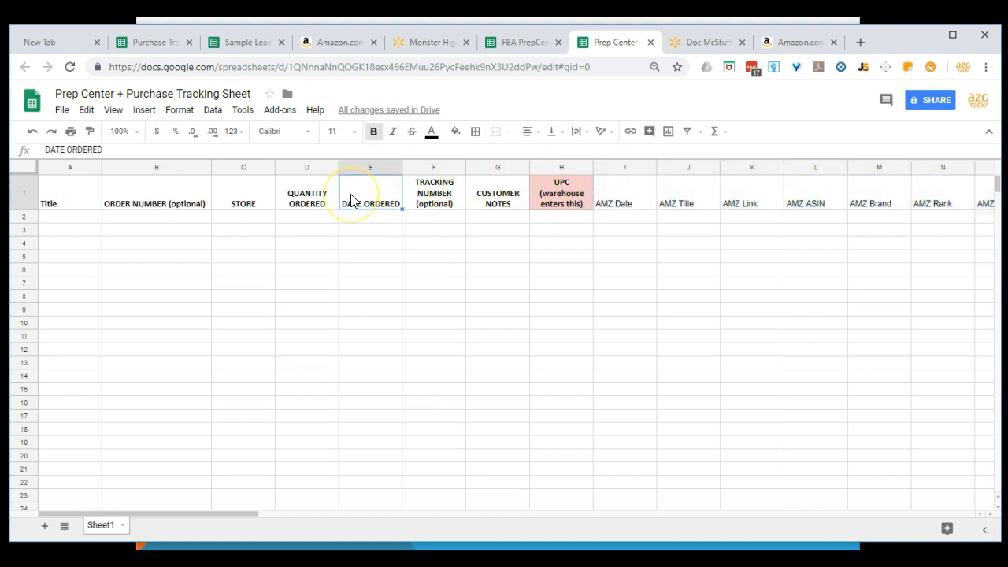
pyautogui.write('AMZ Date')
pyautogui.press('Return')
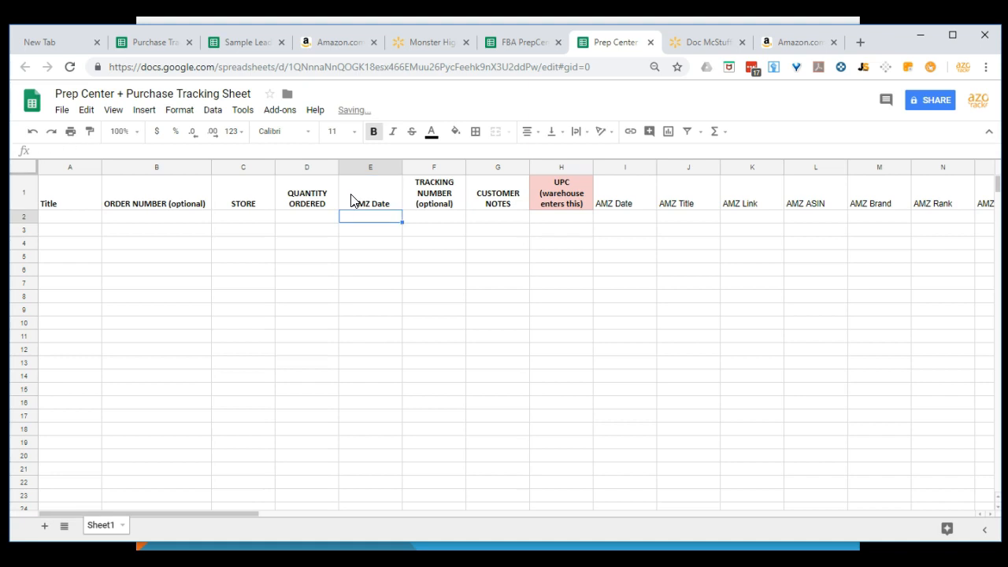
pyautogui.click(626, 167)
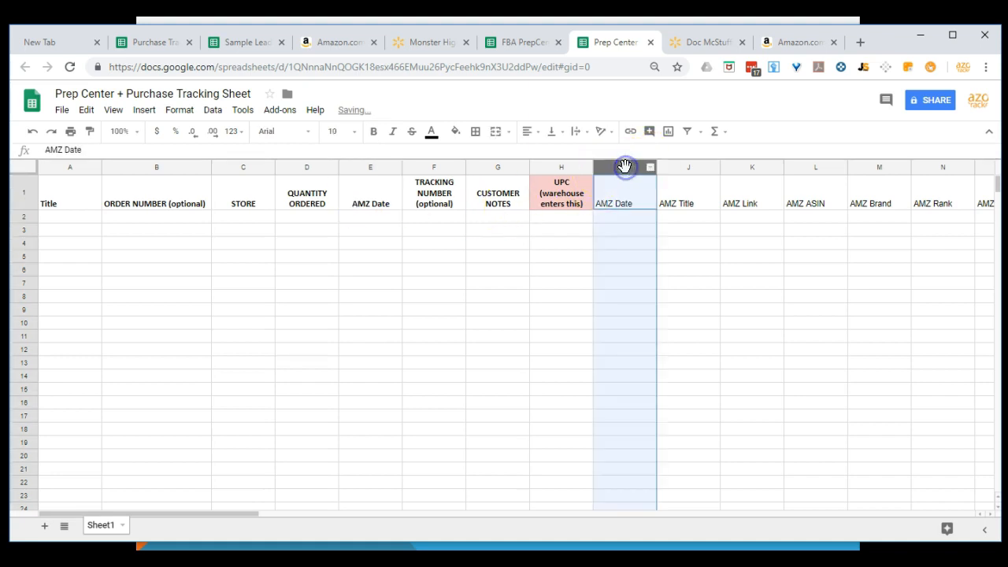
pyautogui.rightClick(626, 167)
pyautogui.click(673, 295)
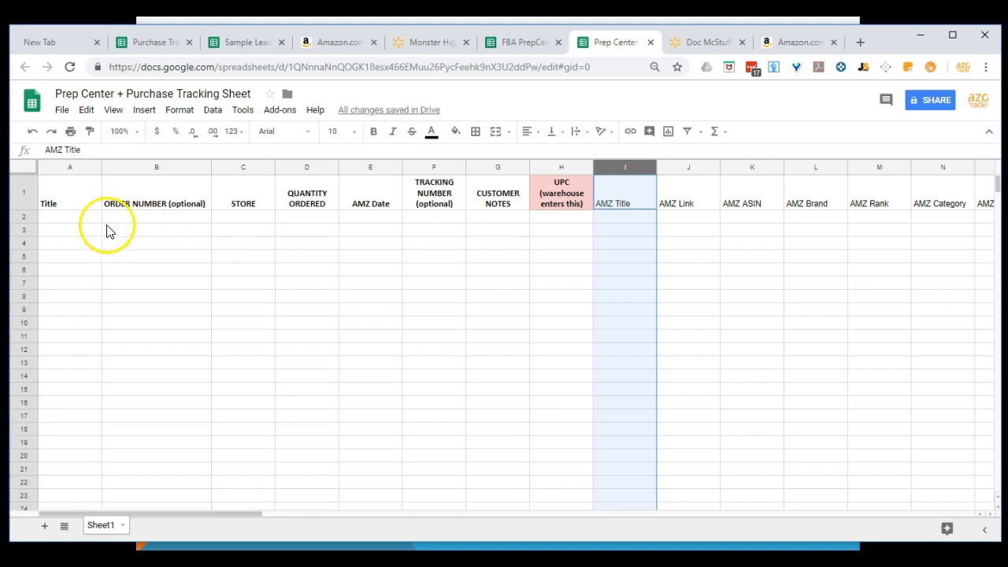
pyautogui.click(23, 194)
pyautogui.click(618, 258)
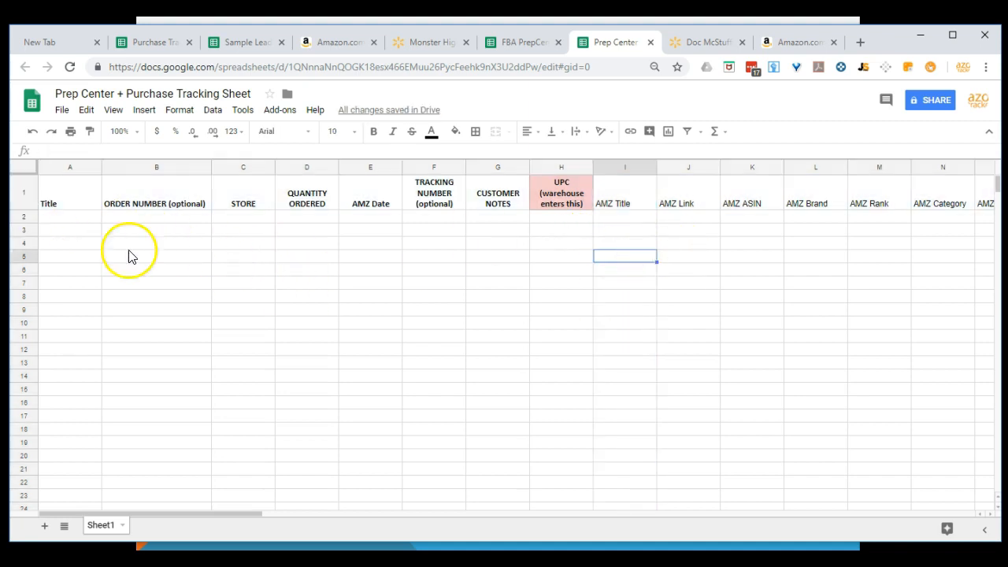
# Rename the Title header in A1 to AMZ Title and delete the duplicate AMZ Title column I
pyautogui.click(79, 200)
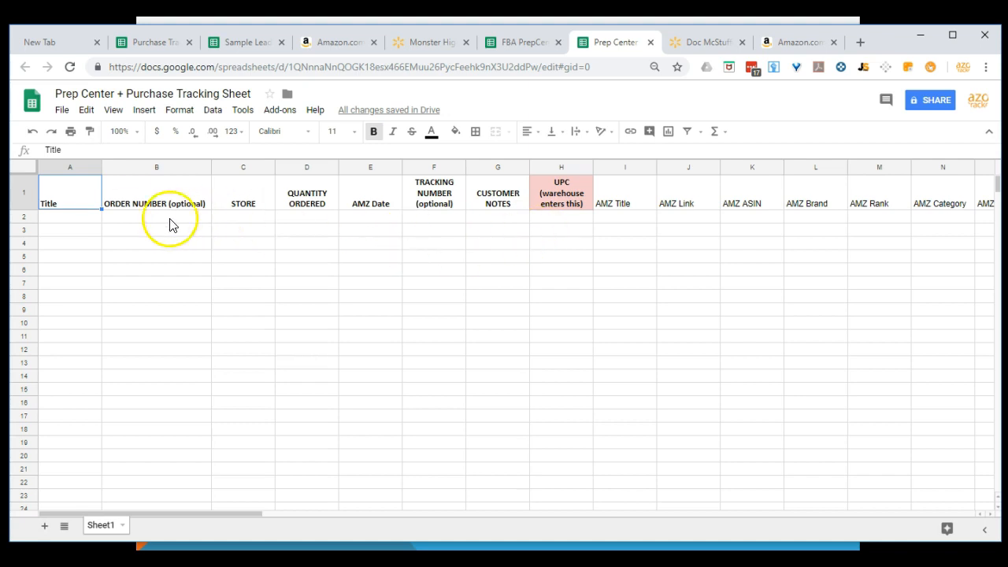
pyautogui.write('AMZ')
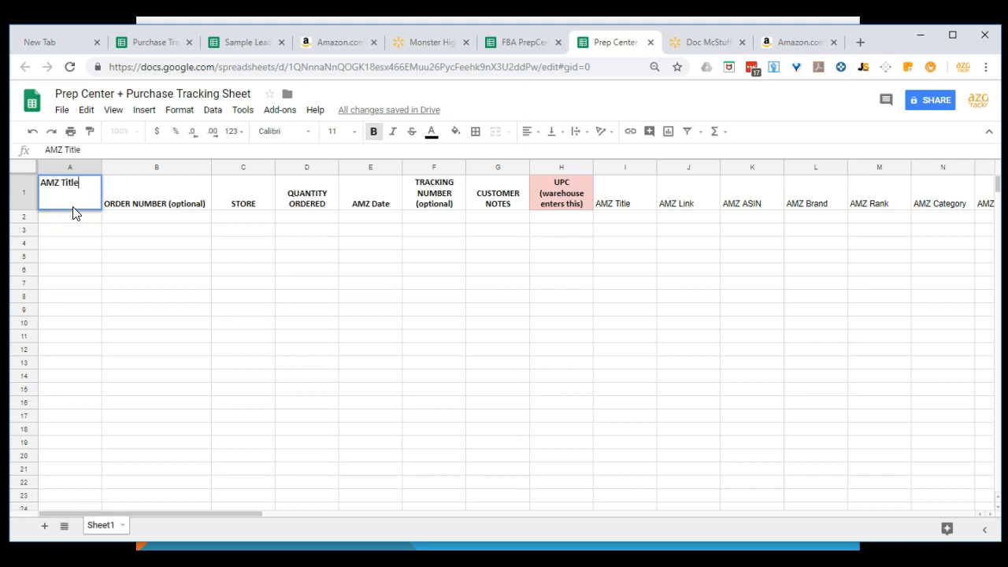
pyautogui.press('Tab')
pyautogui.click(613, 165)
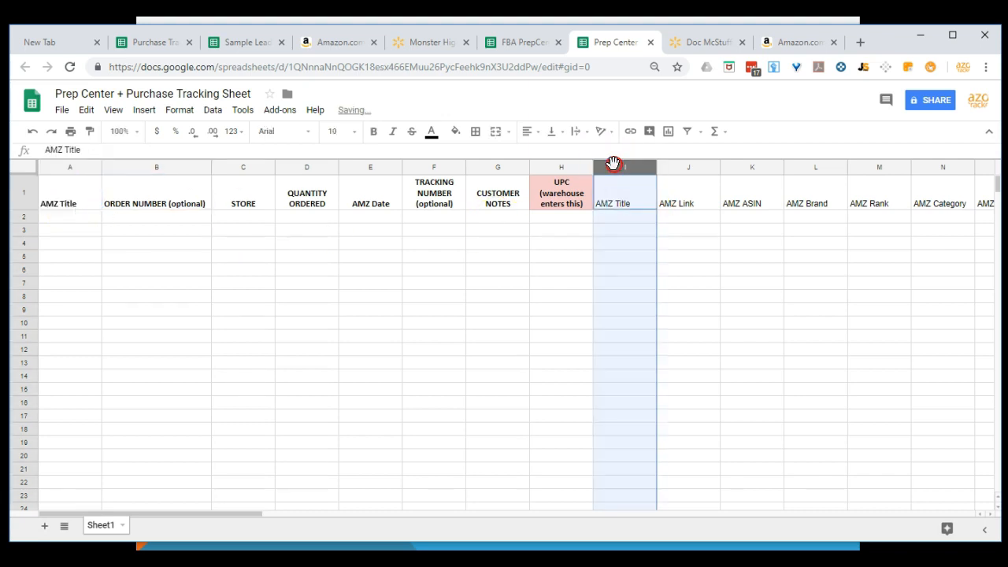
pyautogui.rightClick(612, 165)
pyautogui.click(663, 288)
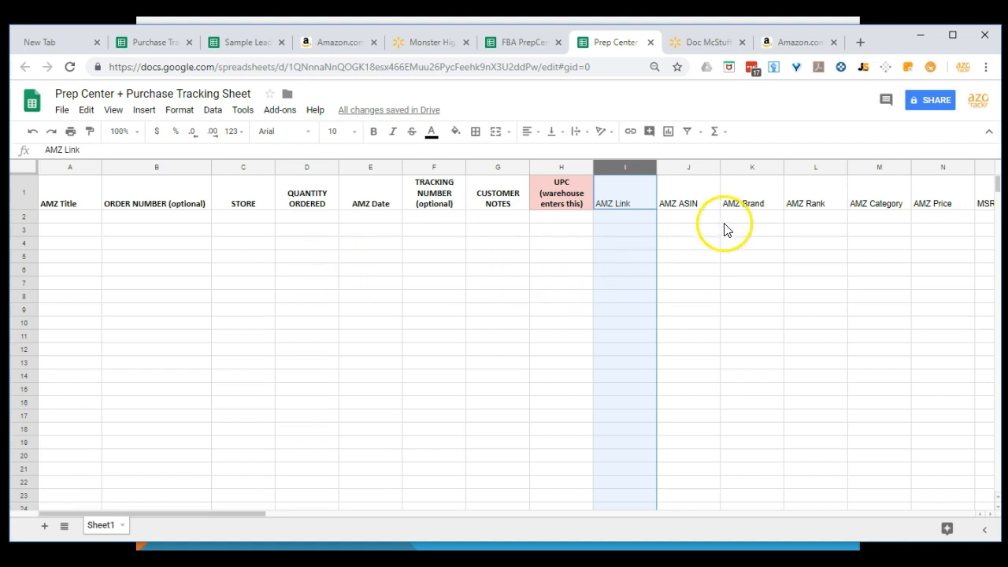
pyautogui.click(815, 219)
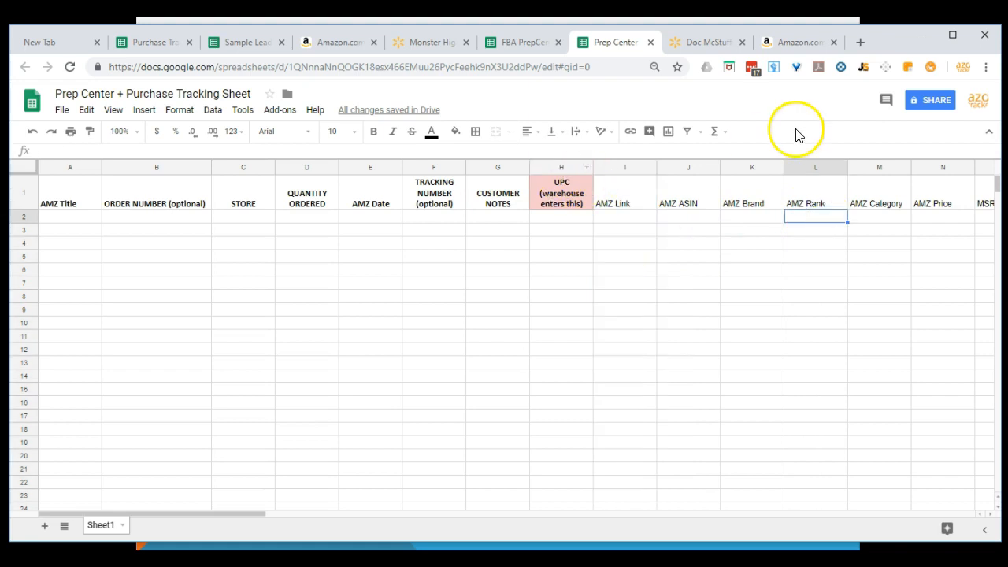
# Open the options of the Azon Tracker Pro extension and view its available and activated fields
pyautogui.rightClick(928, 69)
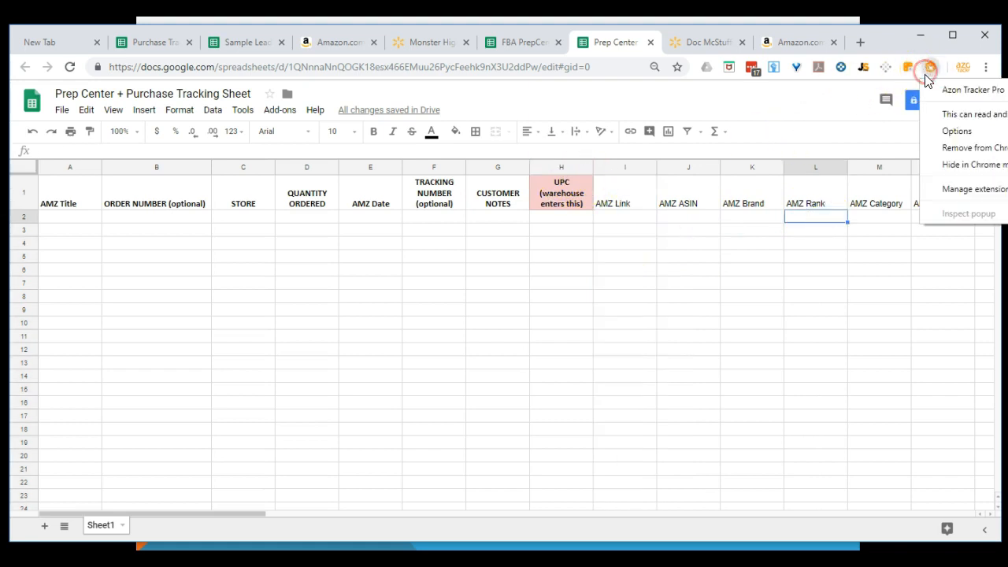
pyautogui.click(956, 128)
pyautogui.scroll(-2, 675, 229)
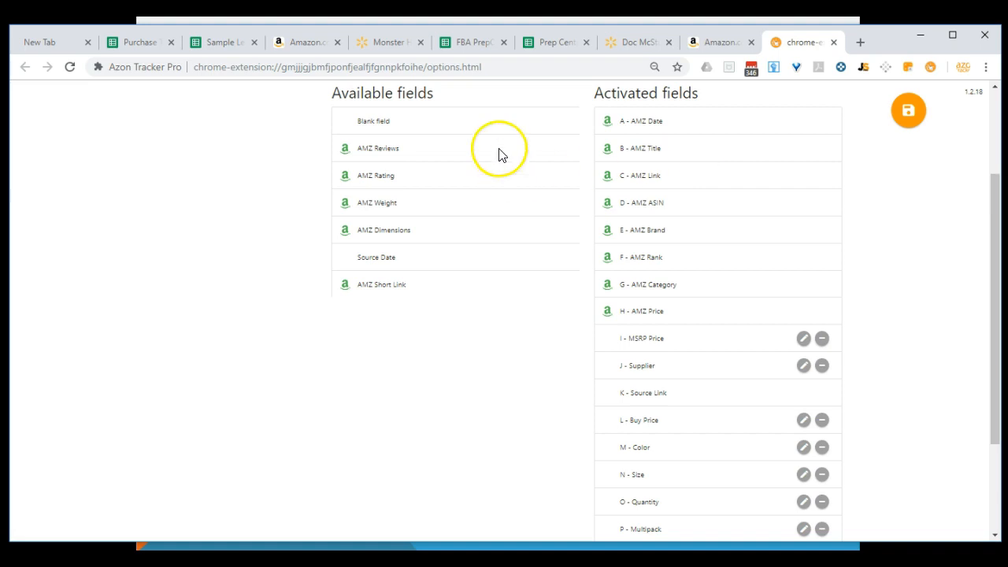
# Examine the header row of Prep Center + Purchase Tracking Sheet, including AMZ Title, ORDER NUMBER (optional), STORE and AMZ Date
pyautogui.click(543, 46)
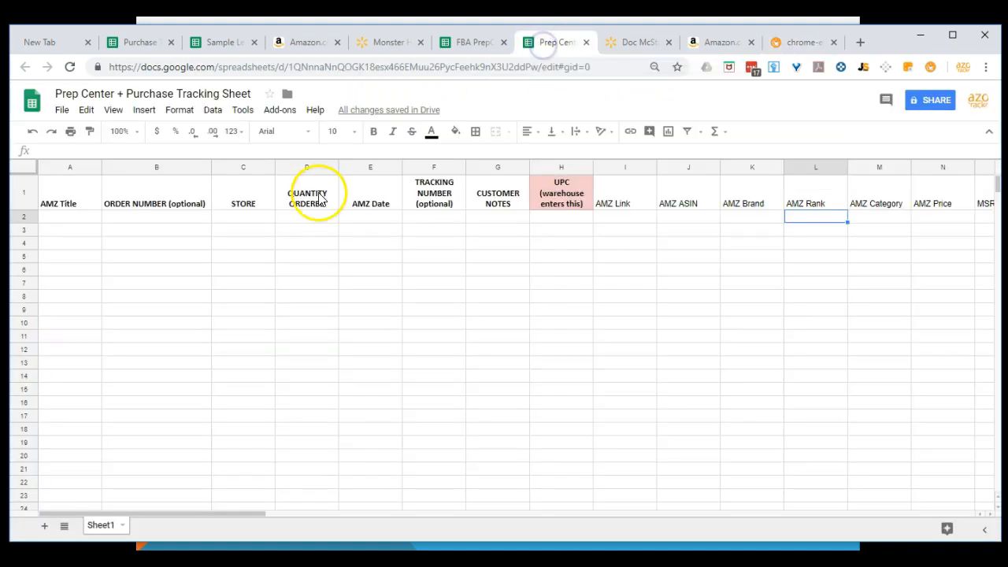
pyautogui.click(75, 198)
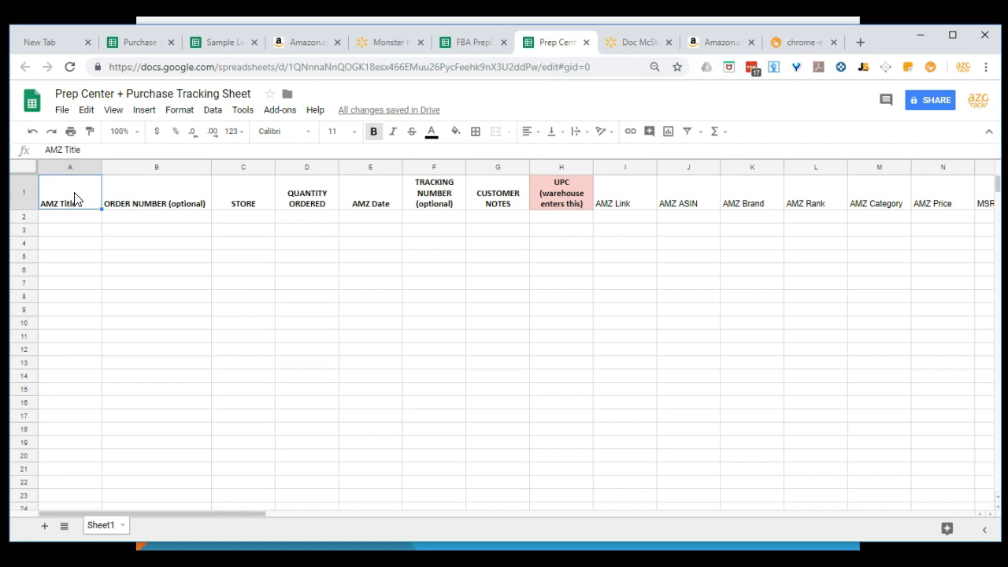
pyautogui.click(261, 195)
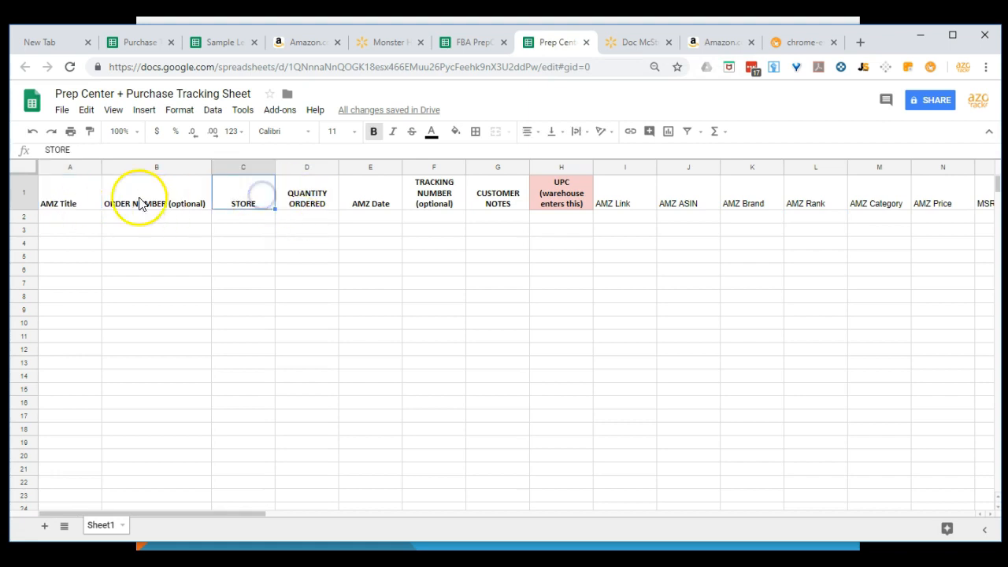
pyautogui.click(80, 192)
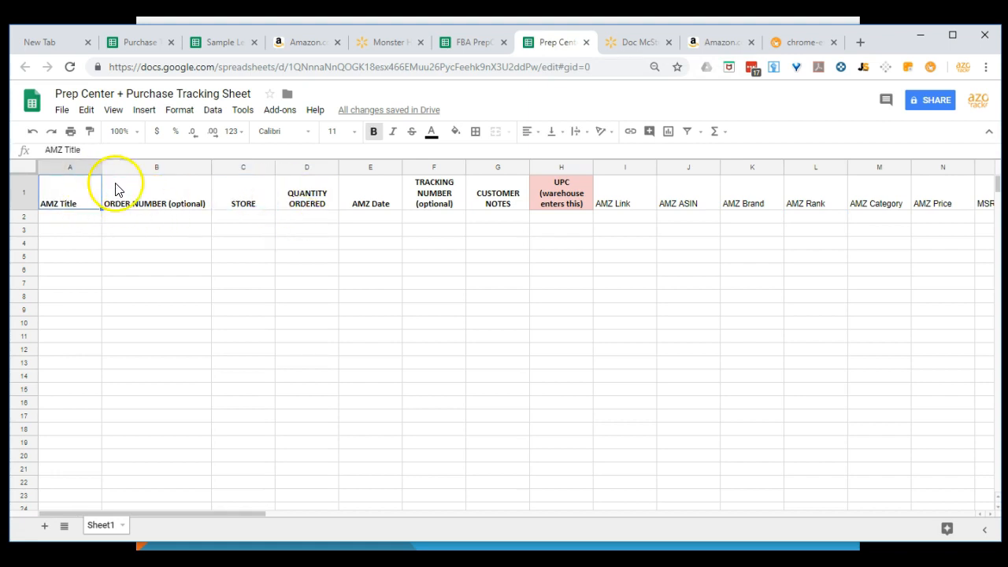
pyautogui.click(152, 191)
pyautogui.click(249, 195)
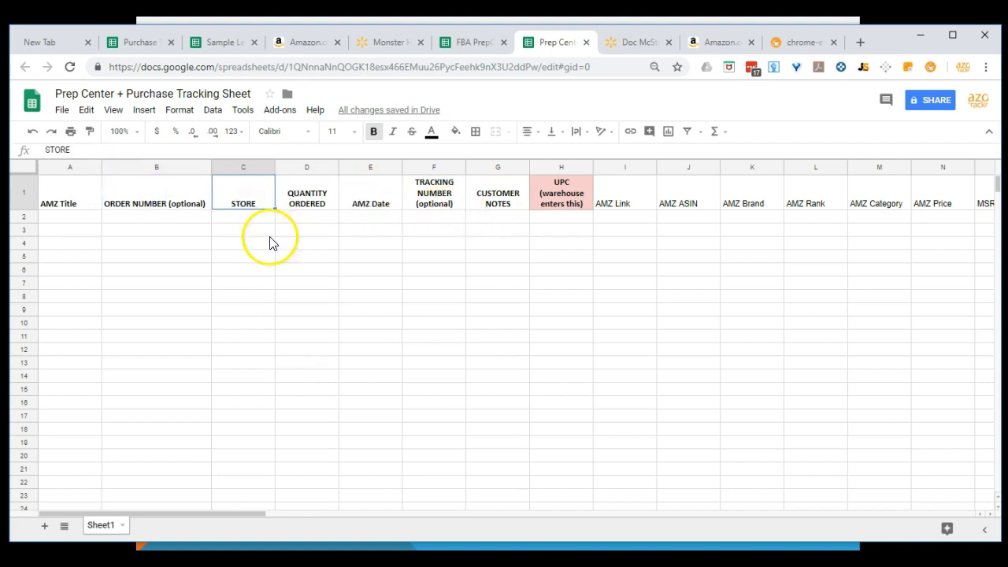
pyautogui.click(81, 198)
pyautogui.click(367, 195)
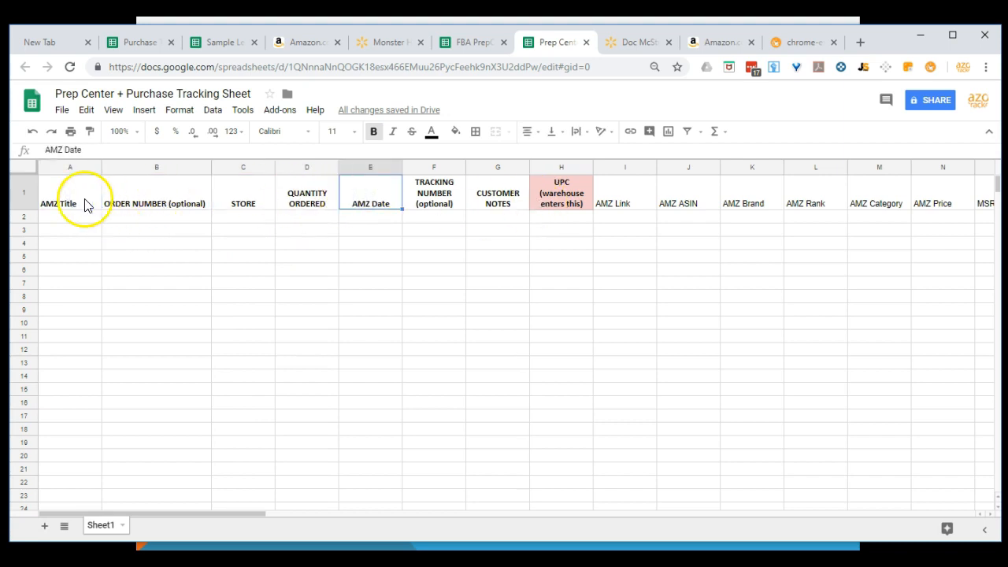
pyautogui.click(49, 195)
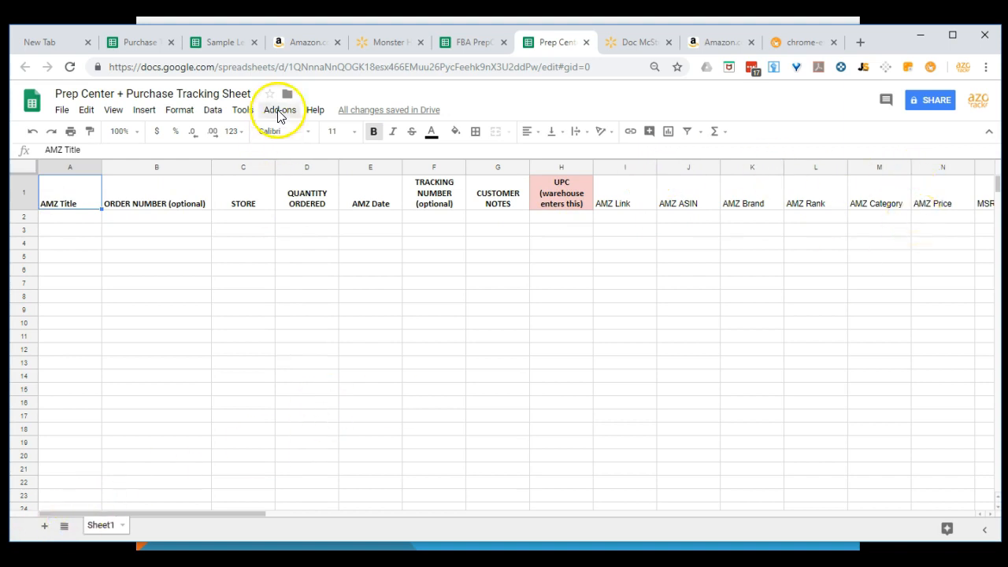
# Copy the spreadsheet ID from the Prep Center + Purchase Tracking Sheet's URL and return to the Azon Tracker Pro options page
pyautogui.moveTo(289, 67); pyautogui.dragTo(534, 67)
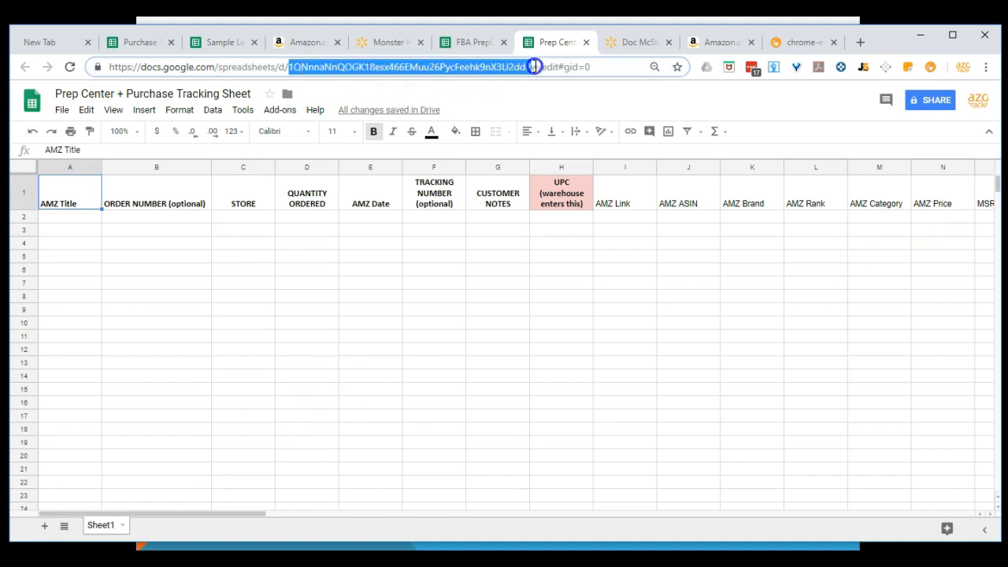
pyautogui.rightClick(499, 70)
pyautogui.click(531, 146)
pyautogui.click(799, 42)
pyautogui.scroll(3, 371, 161)
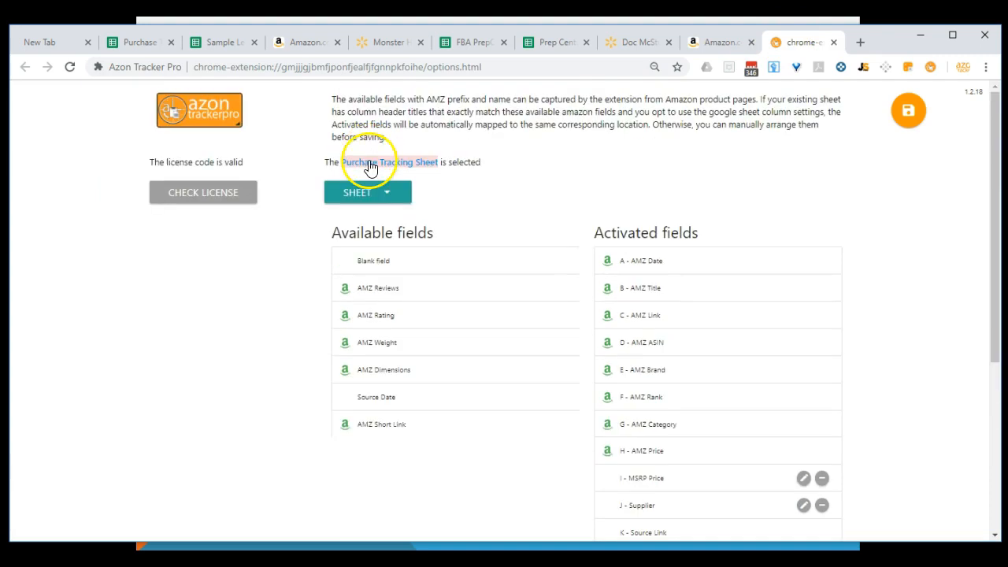
# Add the copied spreadsheet ID as the extension's sheet and choose to use the Google Sheet columns for the activated fields
pyautogui.click(364, 194)
pyautogui.click(367, 198)
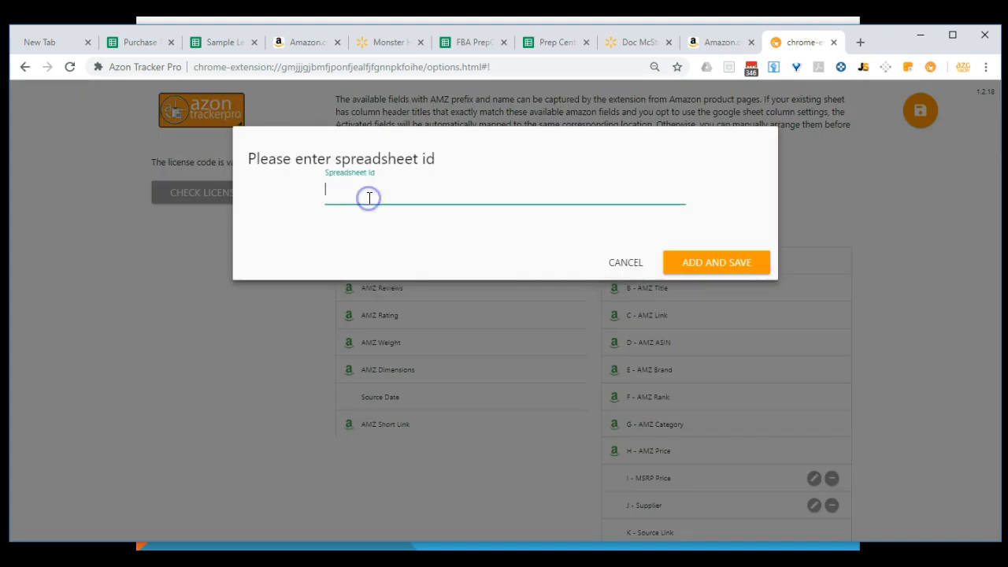
pyautogui.hotkey('ctrl', 'v')
pyautogui.click(716, 262)
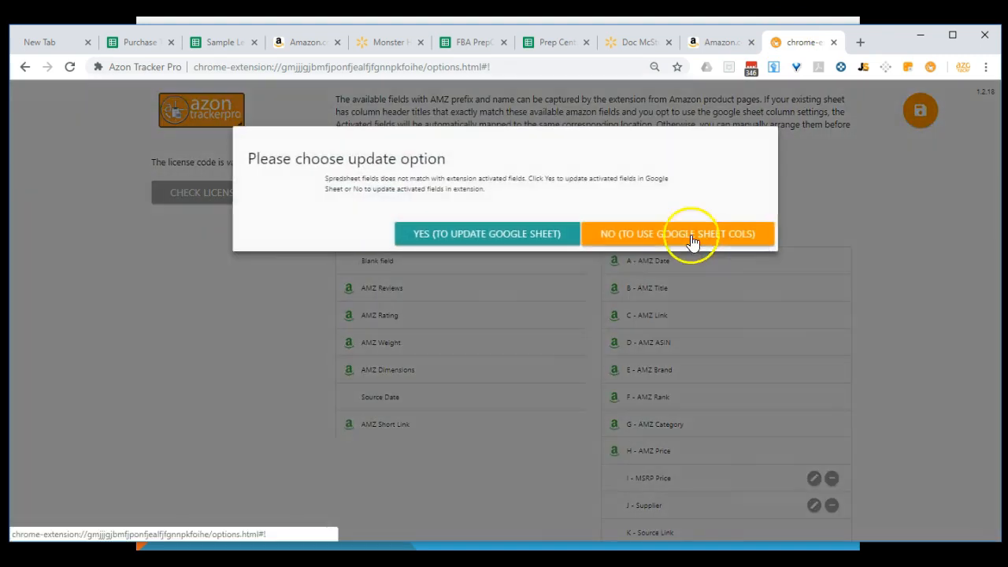
pyautogui.click(690, 241)
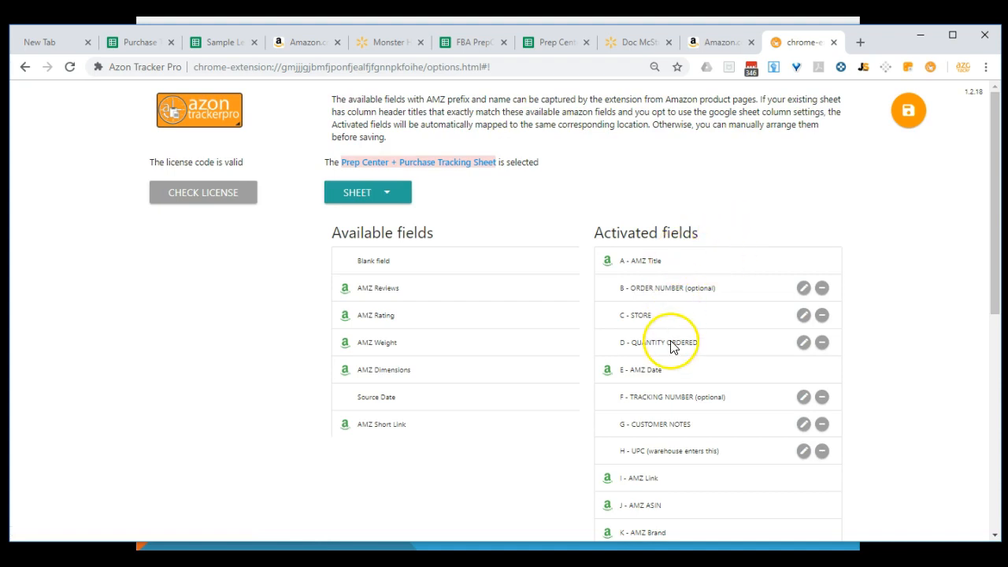
# Review the activated fields from AMZ Title through Prep Center and save the extension's field settings
pyautogui.scroll(-3, 659, 272)
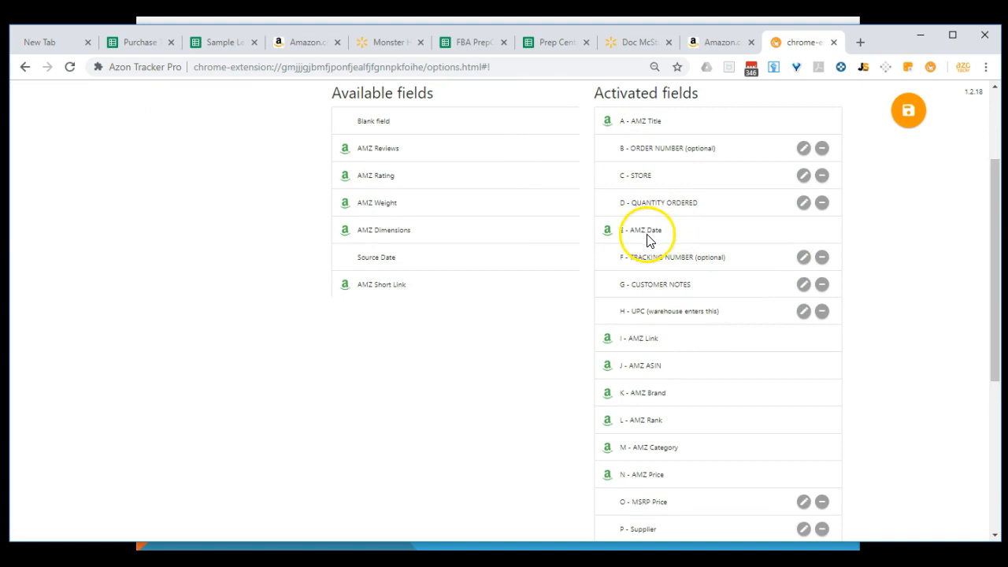
pyautogui.scroll(-4, 661, 374)
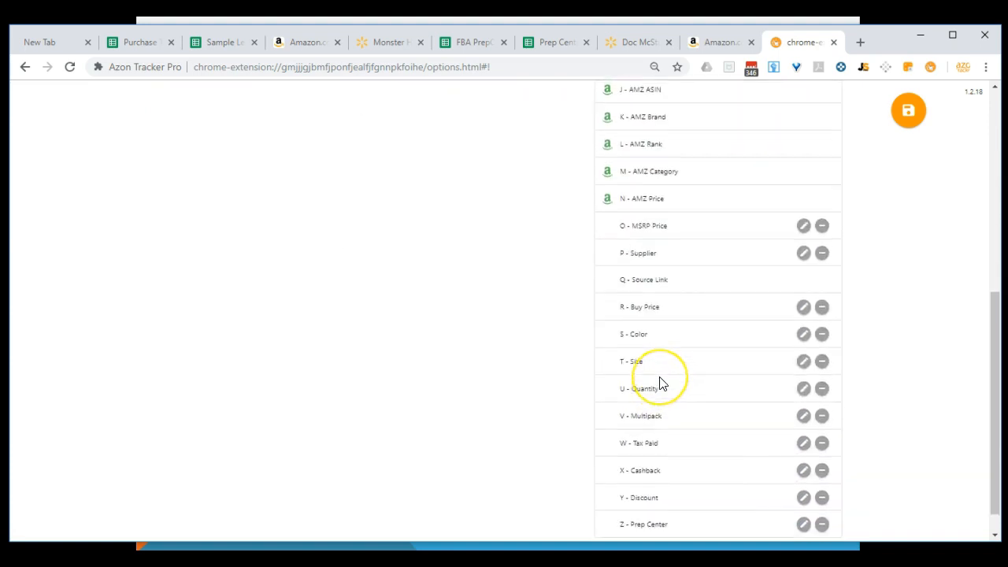
pyautogui.scroll(4, 660, 383)
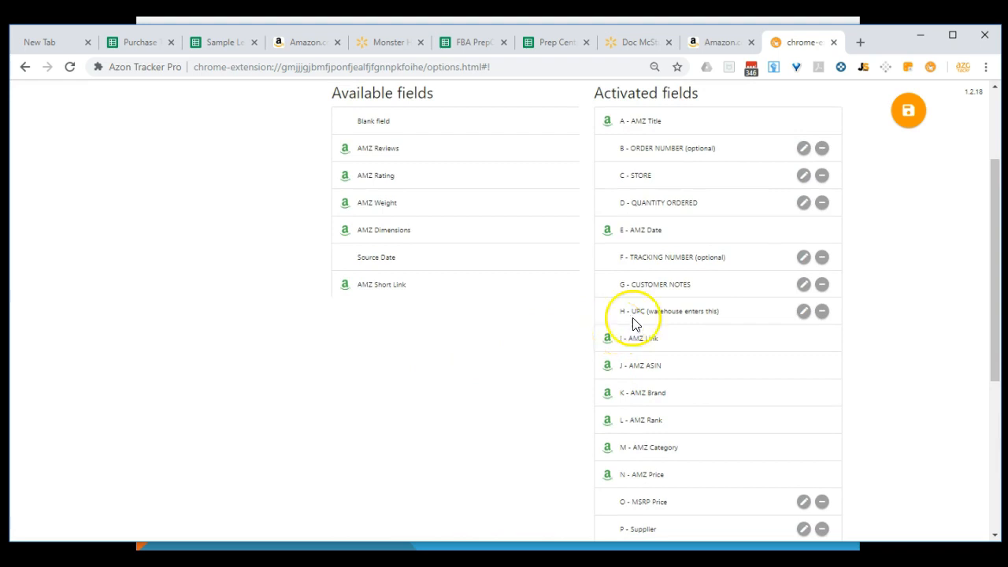
pyautogui.scroll(-3, 670, 378)
pyautogui.scroll(-2, 669, 378)
pyautogui.scroll(8, 740, 315)
pyautogui.click(908, 112)
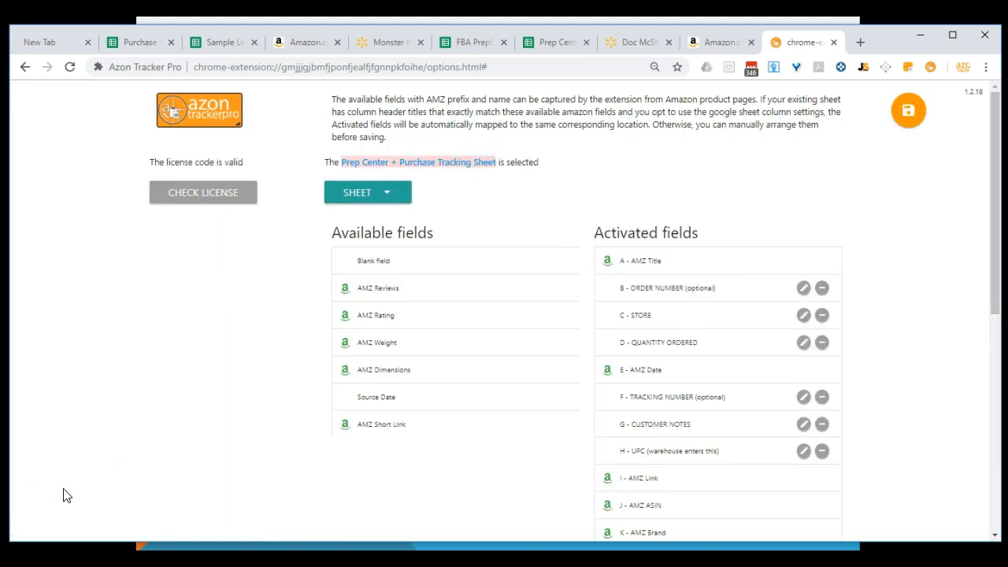
pyautogui.click(87, 489)
# Reload the Amazon page for the Doc Mcstuffins Dress Up Set and send its captured product data to the connected sheet
pyautogui.click(712, 42)
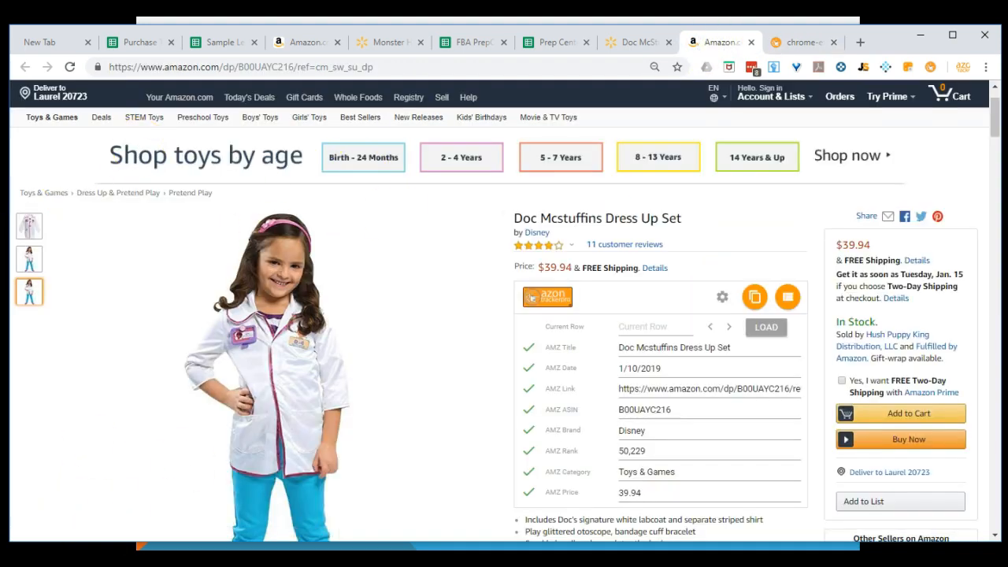
pyautogui.click(71, 67)
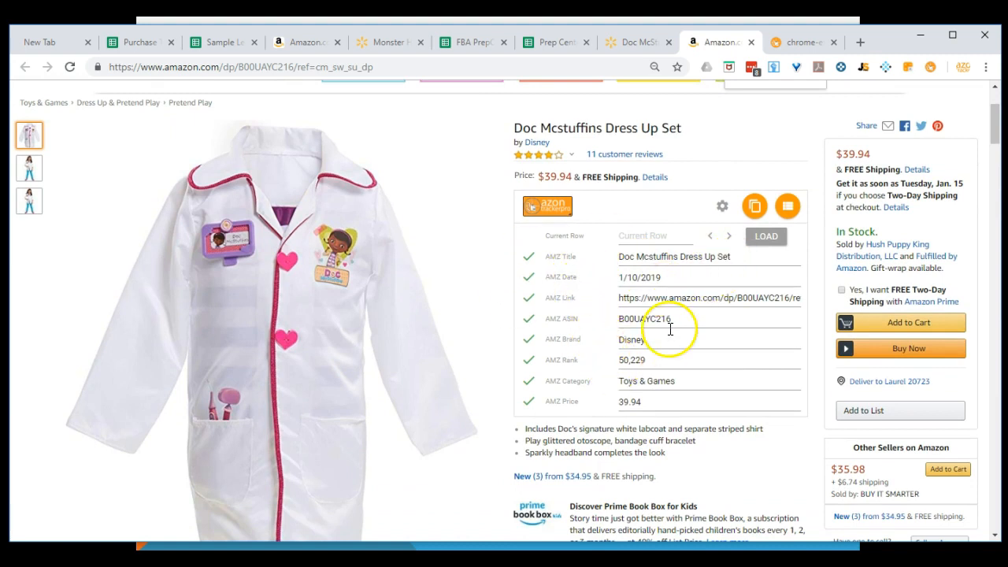
pyautogui.click(794, 217)
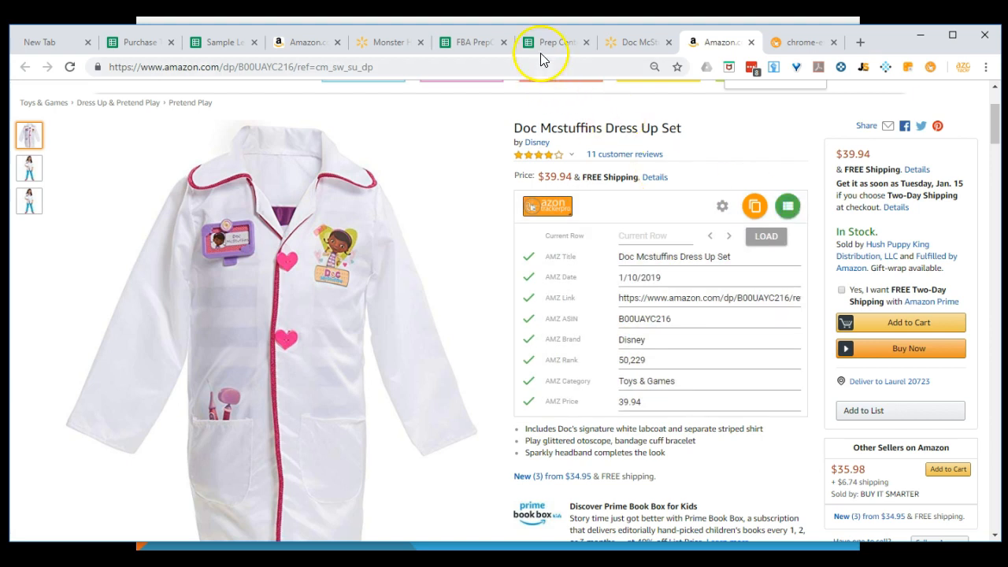
# Check row 2 of the Prep Center + Purchase Tracking Sheet and close the extension's options page
pyautogui.click(549, 44)
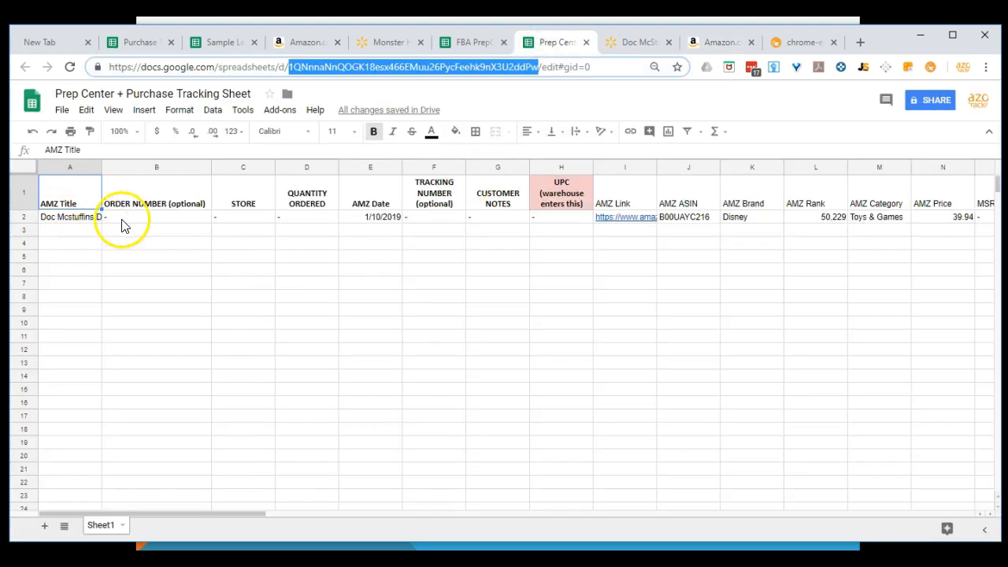
pyautogui.click(794, 46)
pyautogui.click(833, 42)
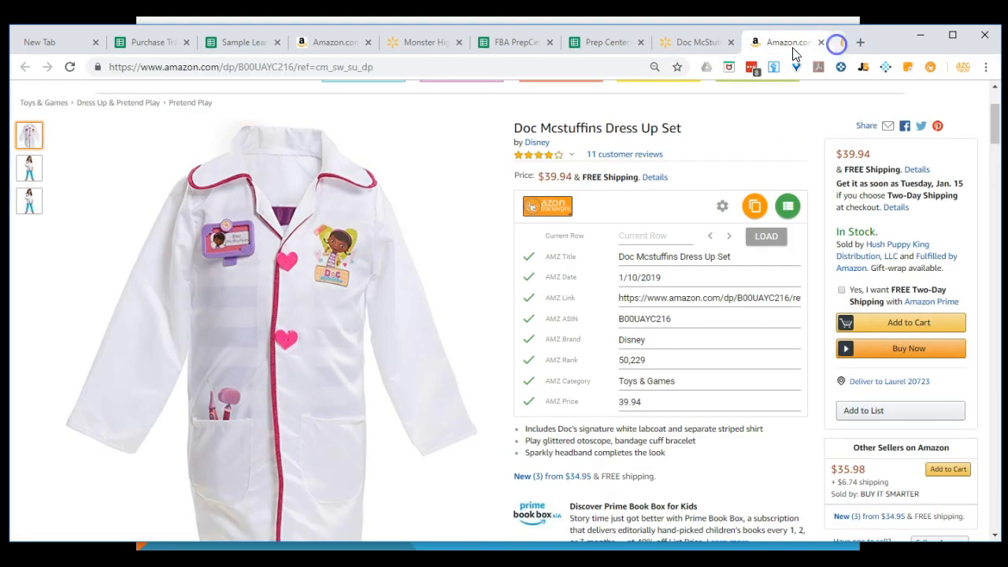
# Reload the Walmart page for the Doc McStuffins dress up set and open the Azon Tracker Pro panel on it
pyautogui.click(711, 42)
pyautogui.click(70, 67)
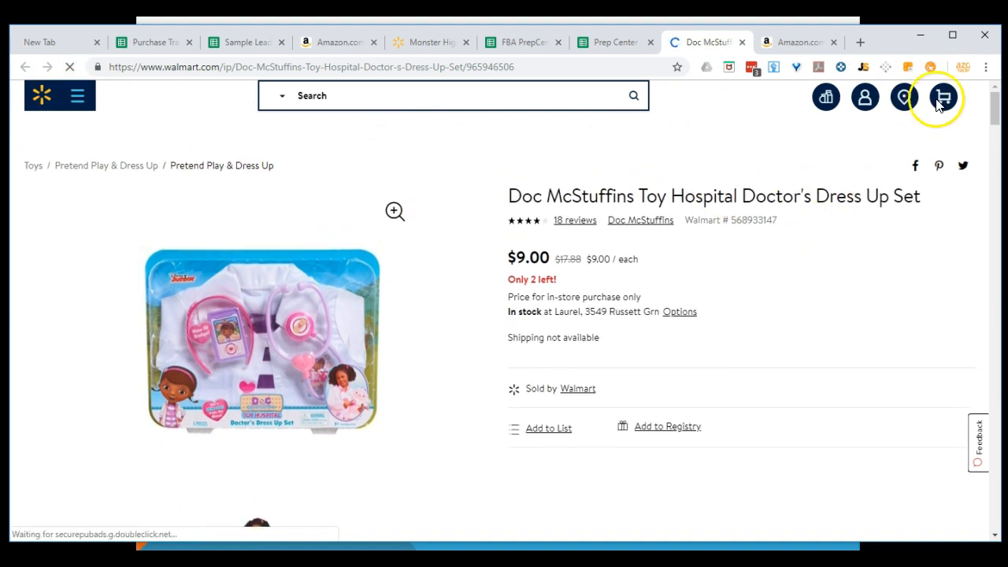
pyautogui.click(931, 68)
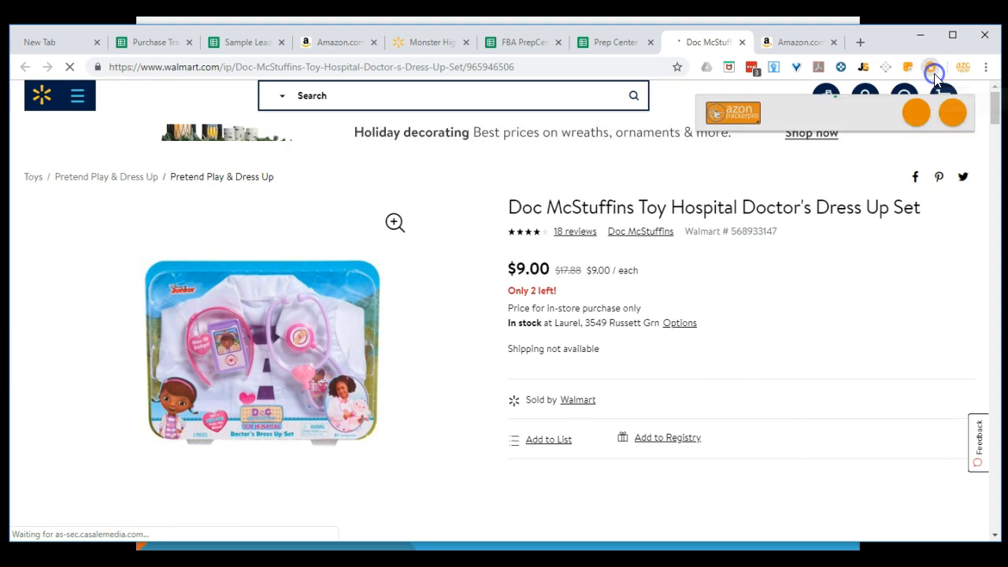
# Set STORE to Walmart and QUANTITY ORDERED to 2 in the panel's entry for row 2
pyautogui.click(821, 186)
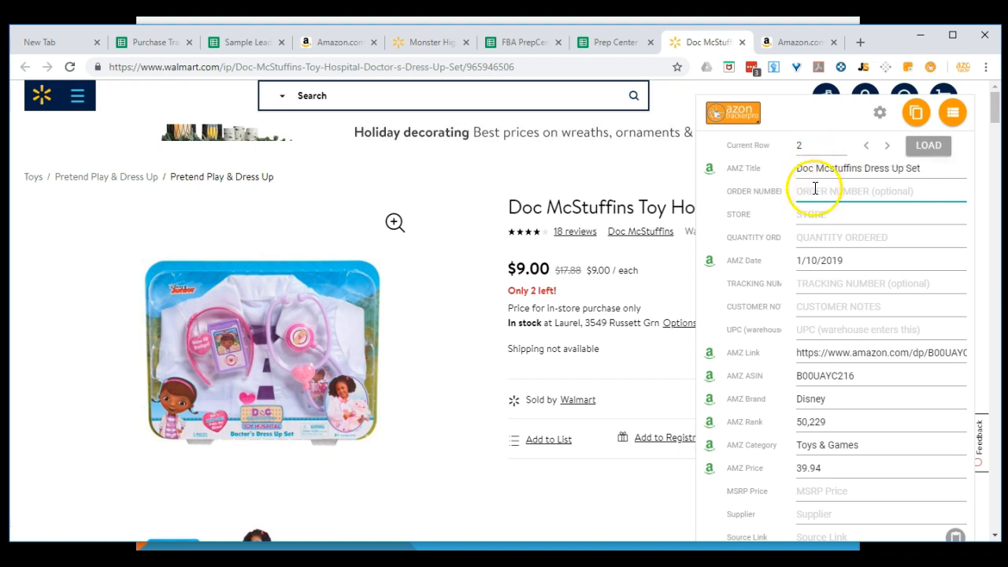
pyautogui.click(822, 215)
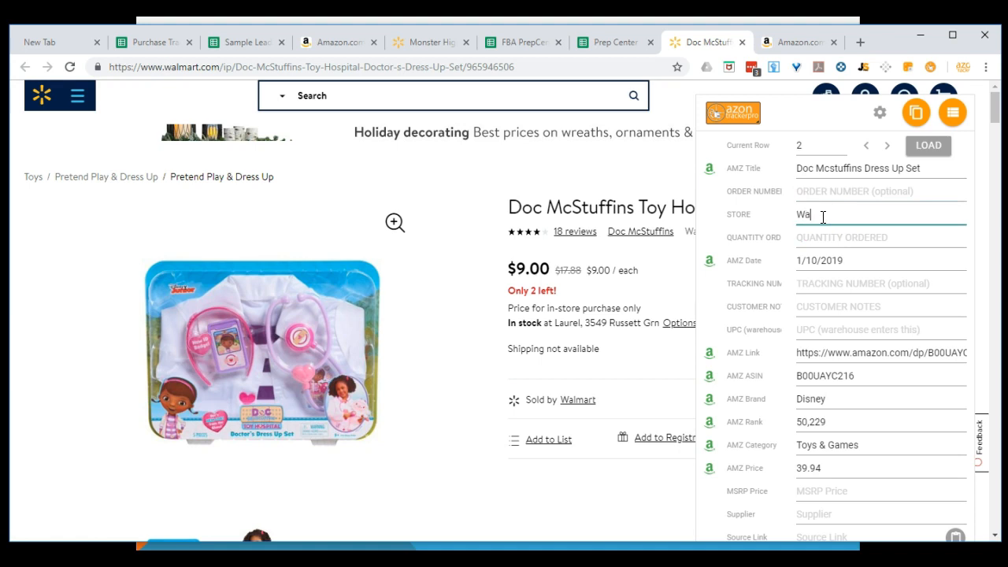
pyautogui.press('Tab')
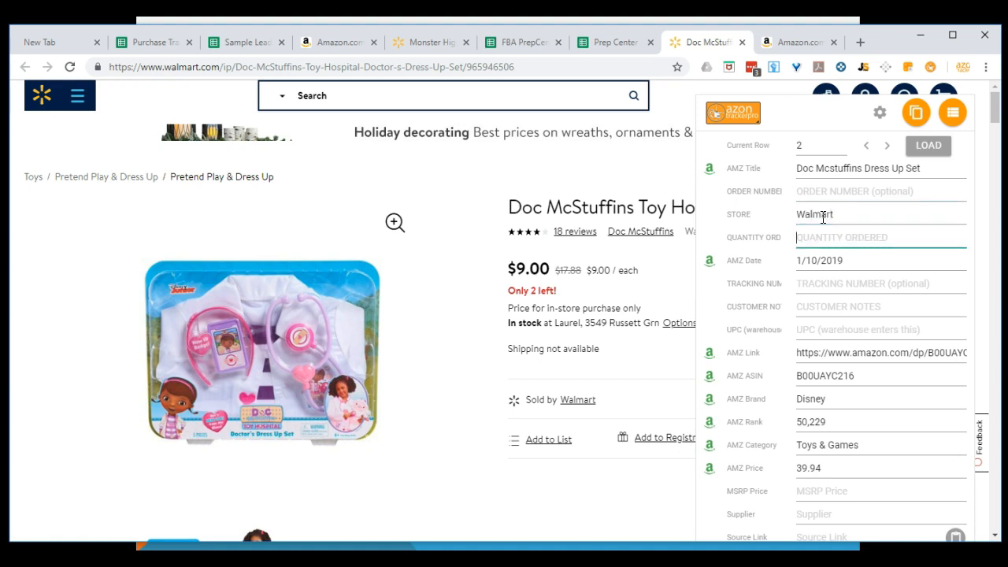
pyautogui.write('2')
pyautogui.press('Tab')
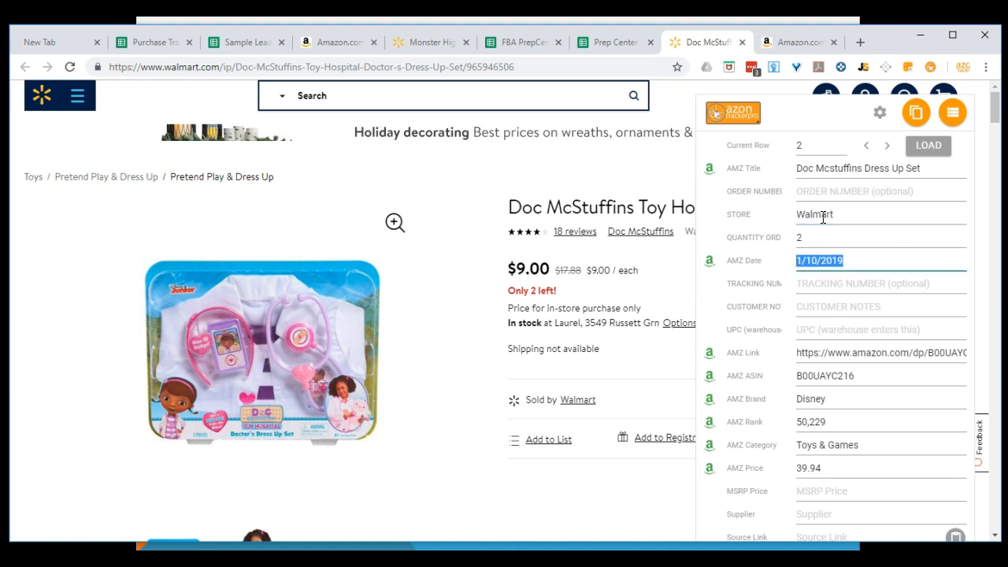
# Set the Supplier to Walmart and fill the Source Link with the current Walmart page's URL
pyautogui.click(818, 303)
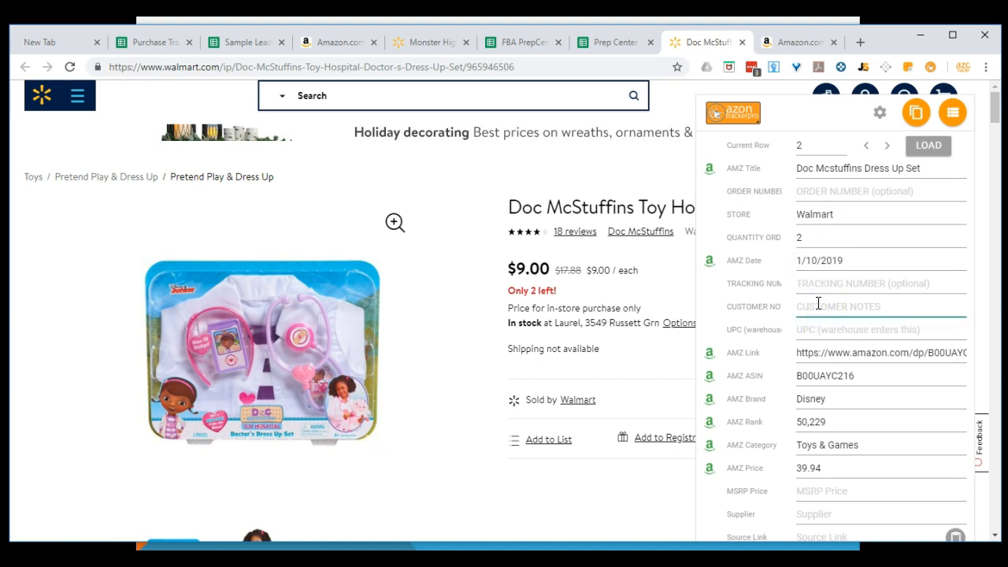
pyautogui.scroll(-1, 818, 302)
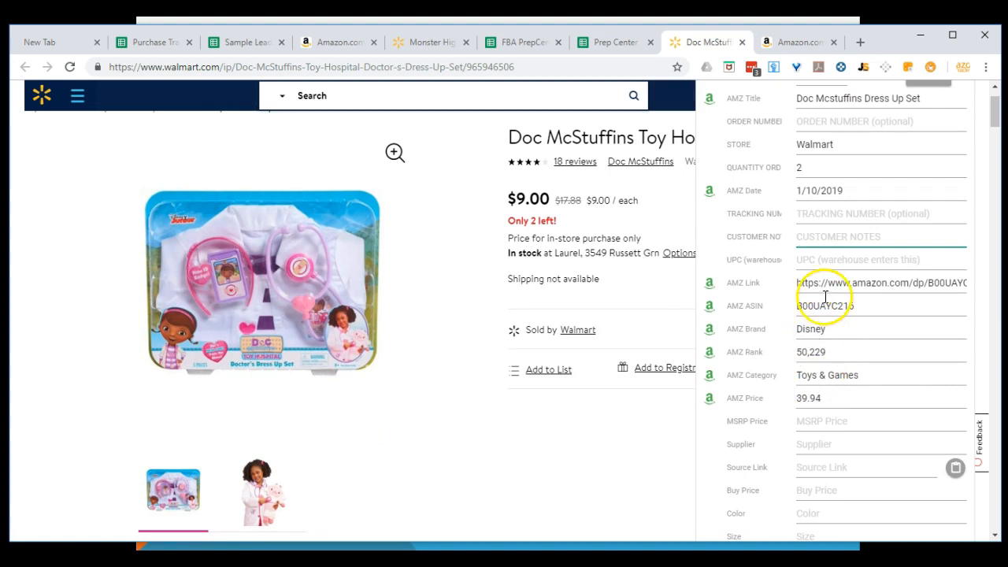
pyautogui.click(832, 421)
pyautogui.scroll(-1, 831, 419)
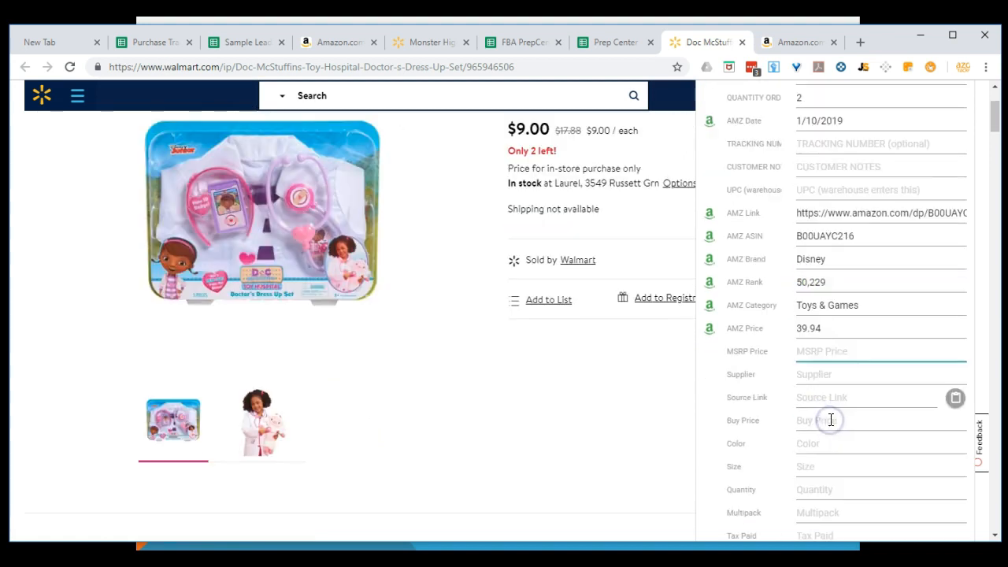
pyautogui.click(831, 376)
pyautogui.scroll(2, 831, 378)
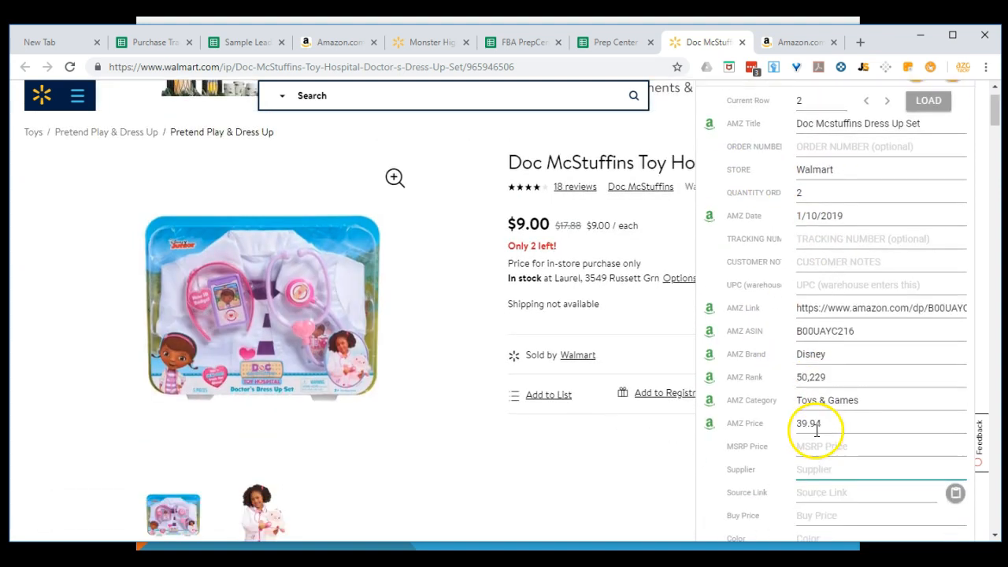
pyautogui.scroll(-1, 823, 427)
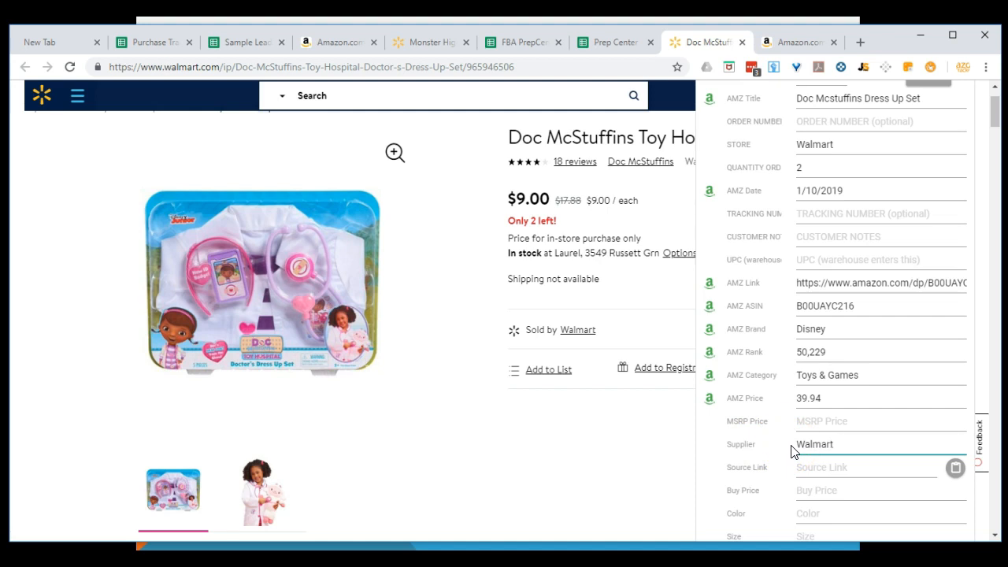
pyautogui.click(954, 468)
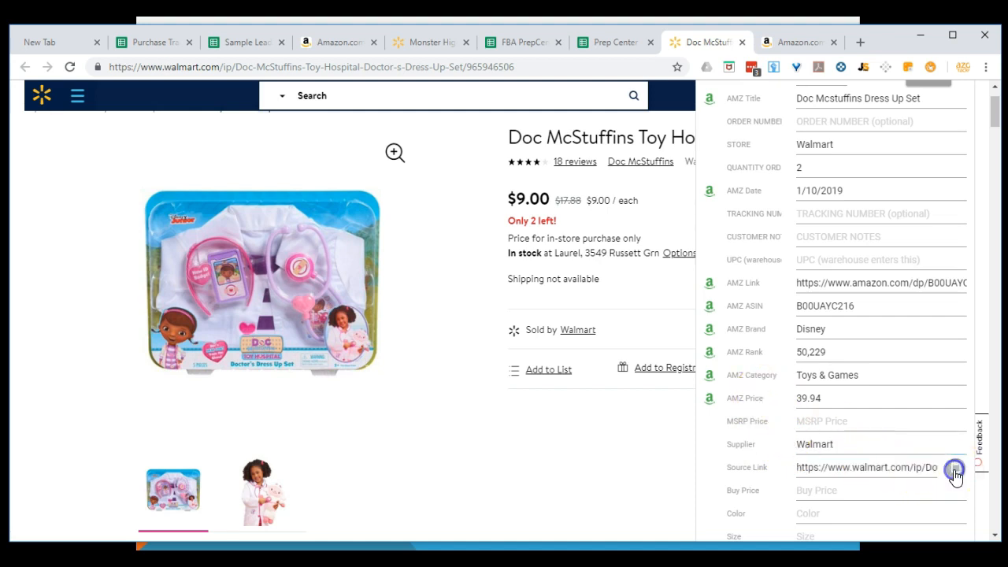
# Set the Buy Price to 9.0 and the Quantity to 5, leaving Color and Size empty
pyautogui.scroll(-2, 815, 338)
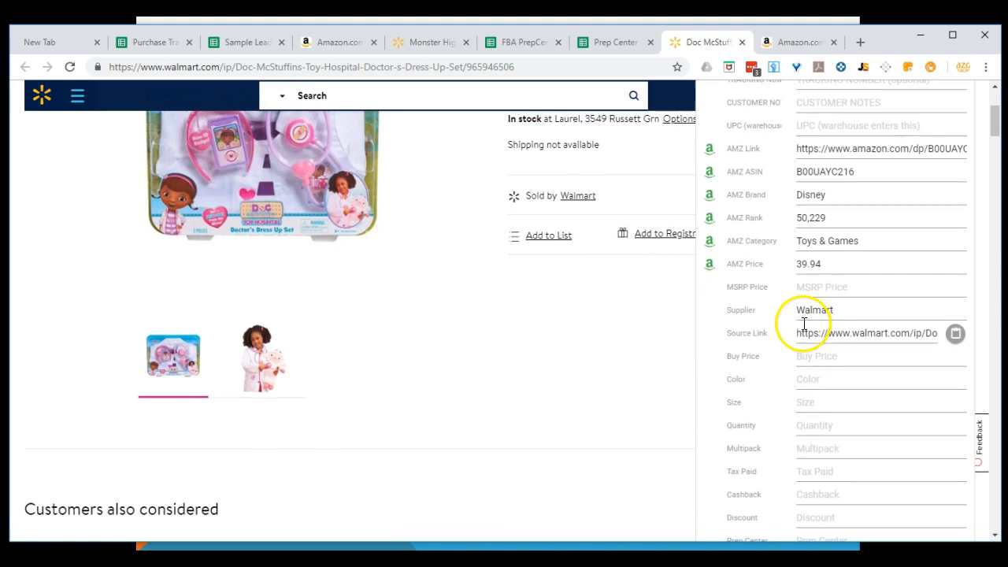
pyautogui.scroll(3, 803, 327)
pyautogui.scroll(-1, 827, 417)
pyautogui.click(817, 489)
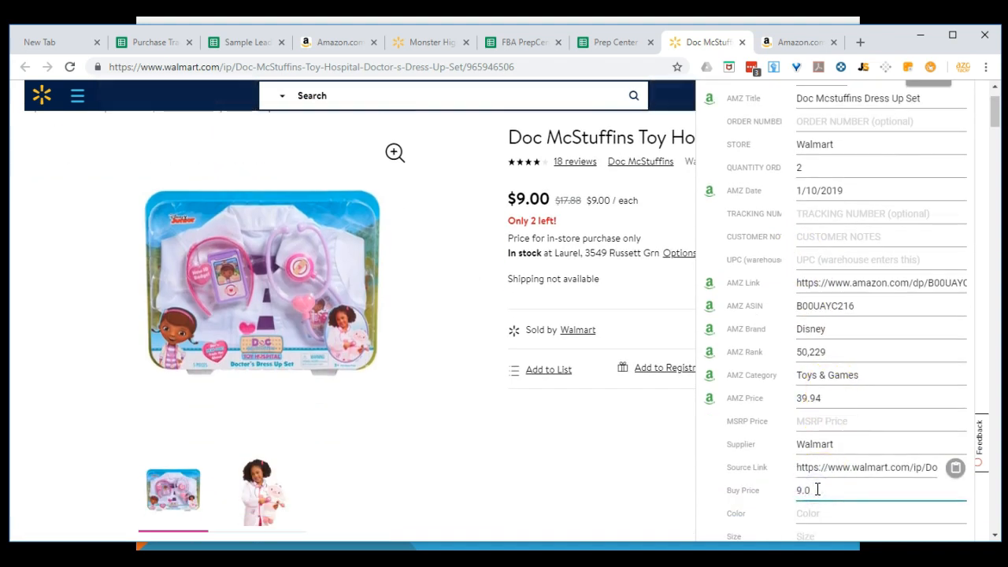
pyautogui.scroll(-2, 818, 489)
pyautogui.click(819, 375)
pyautogui.click(819, 396)
pyautogui.click(814, 423)
pyautogui.write('5')
pyautogui.press('Tab')
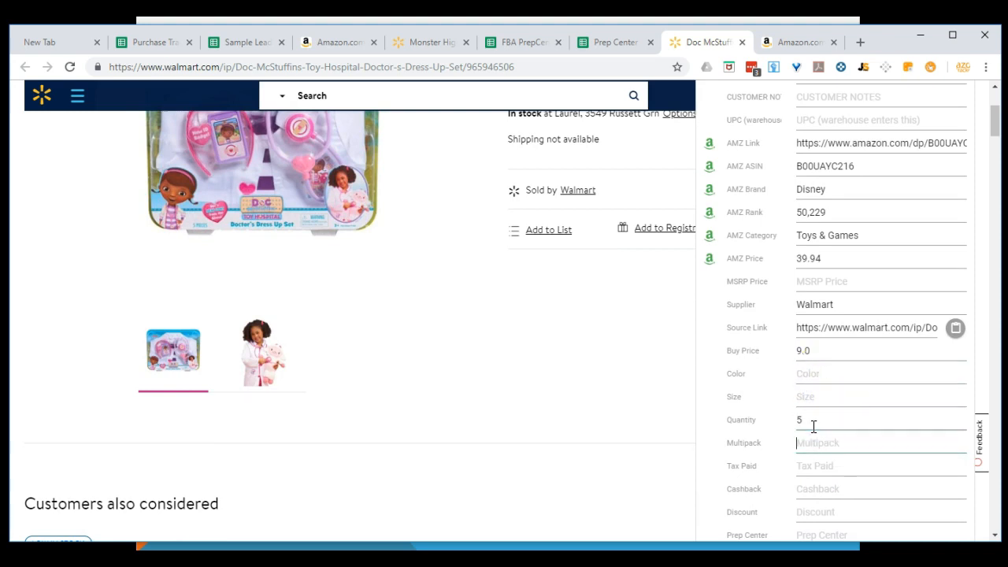
# Set Tax Paid to 6%, Cashback to 5% and Discount to 10% for the product
pyautogui.scroll(-1, 812, 425)
pyautogui.click(804, 400)
pyautogui.click(804, 400)
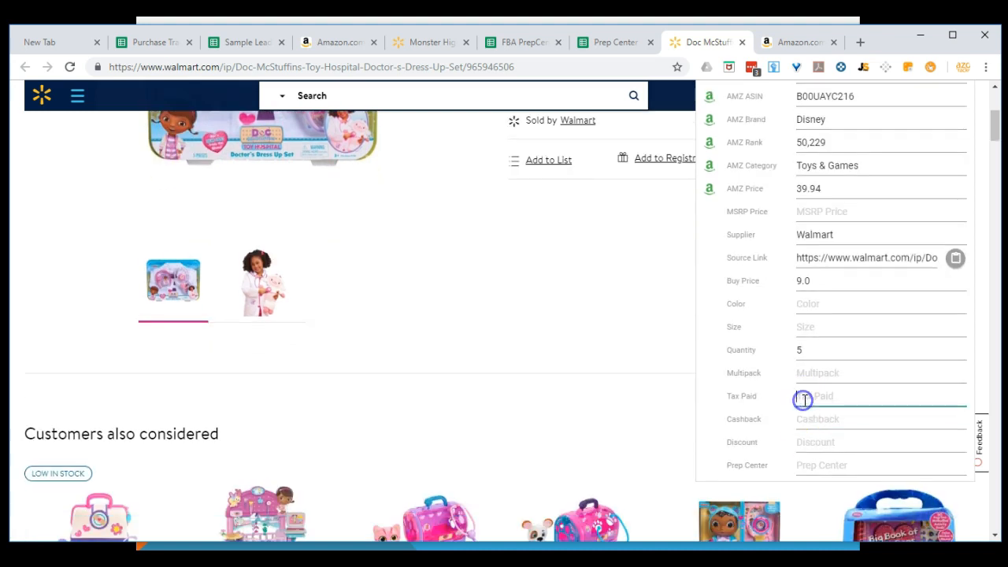
pyautogui.write('6%')
pyautogui.click(800, 423)
pyautogui.write('5%')
pyautogui.click(812, 442)
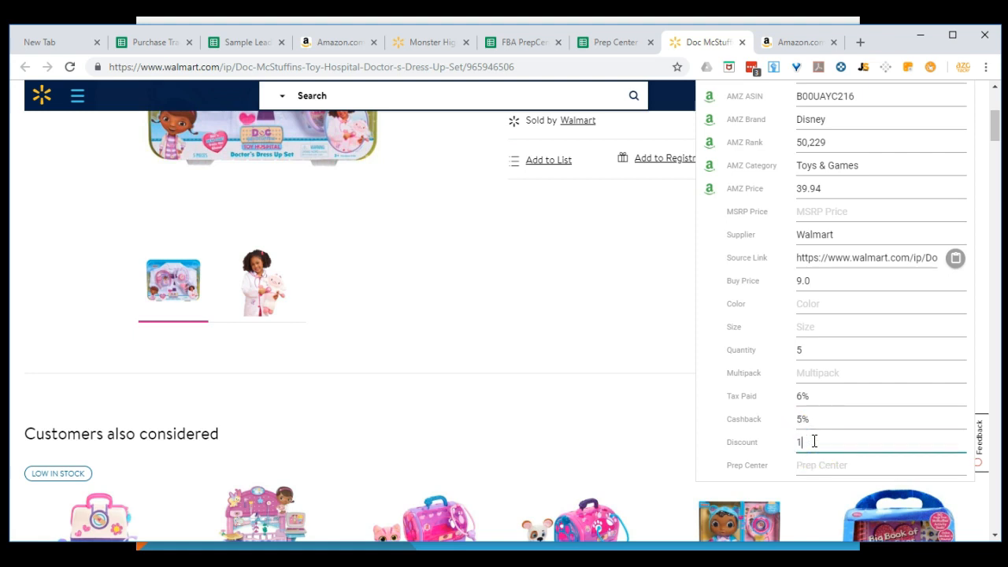
# Set Prep Center to "FBA prep center" and send the completed row 2 entry to the Google Sheet
pyautogui.click(812, 463)
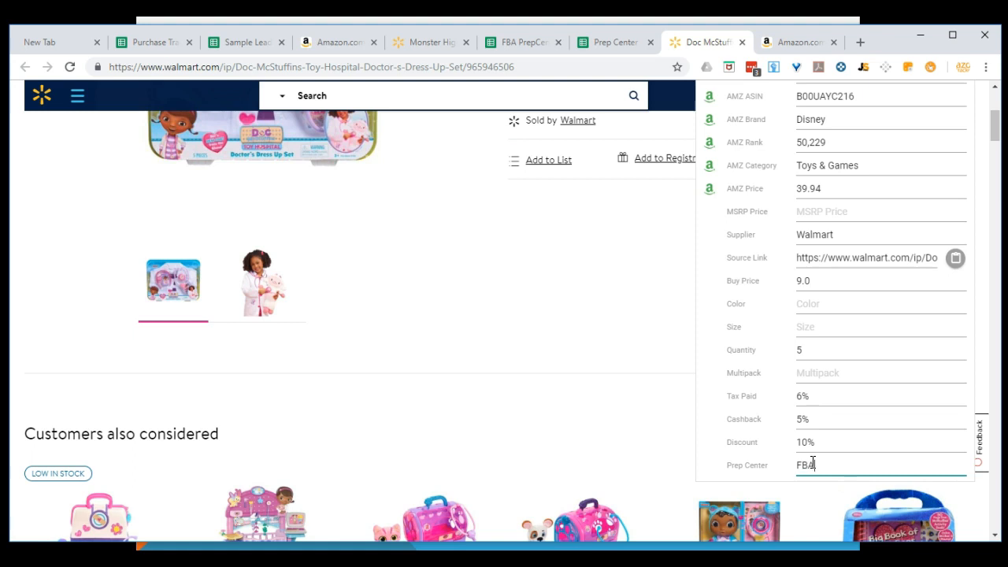
pyautogui.write('FBA prep center')
pyautogui.scroll(4, 832, 355)
pyautogui.click(957, 117)
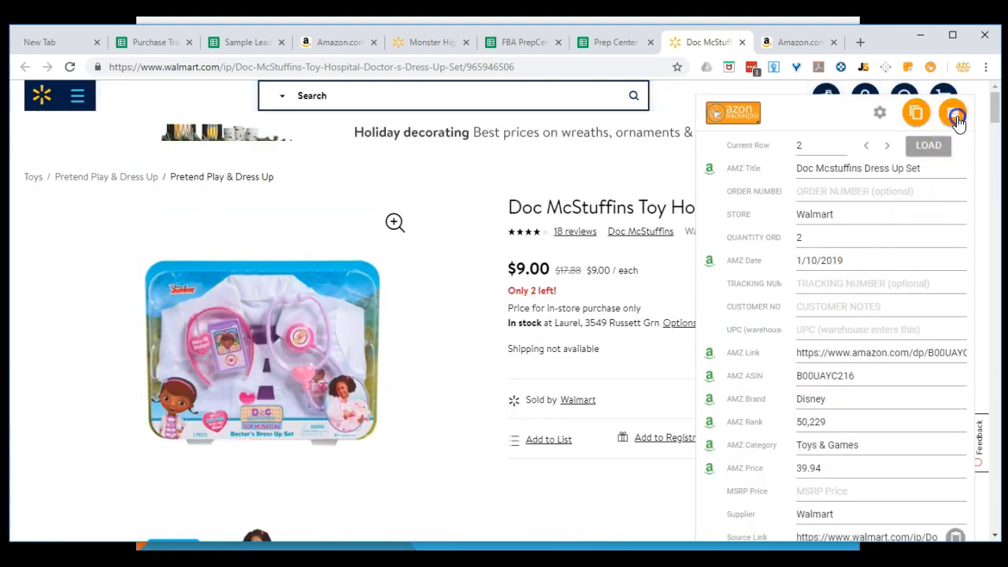
# View the product's row 2 across the columns of the Prep Center + Purchase Tracking Sheet
pyautogui.click(590, 42)
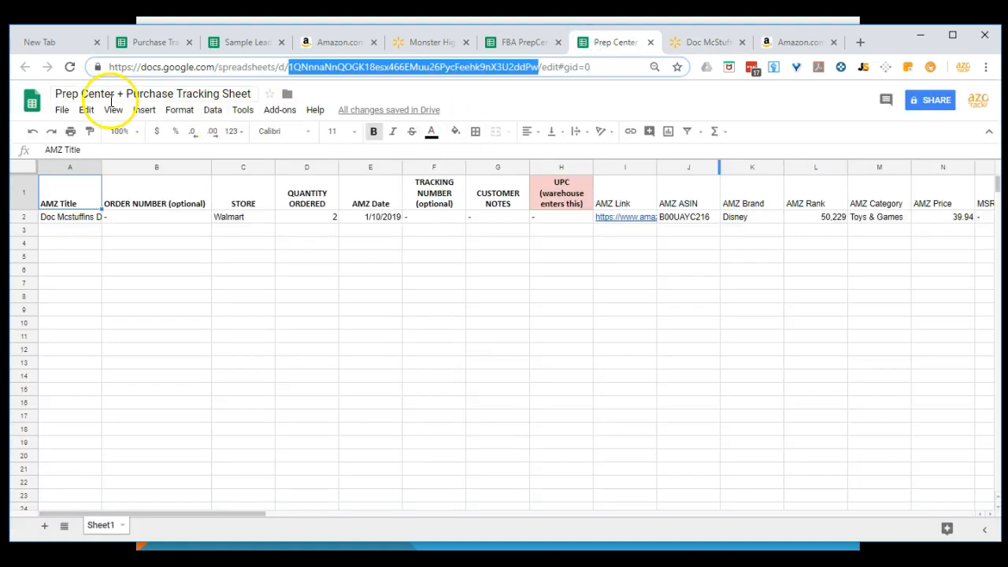
pyautogui.moveTo(267, 514); pyautogui.dragTo(181, 508)
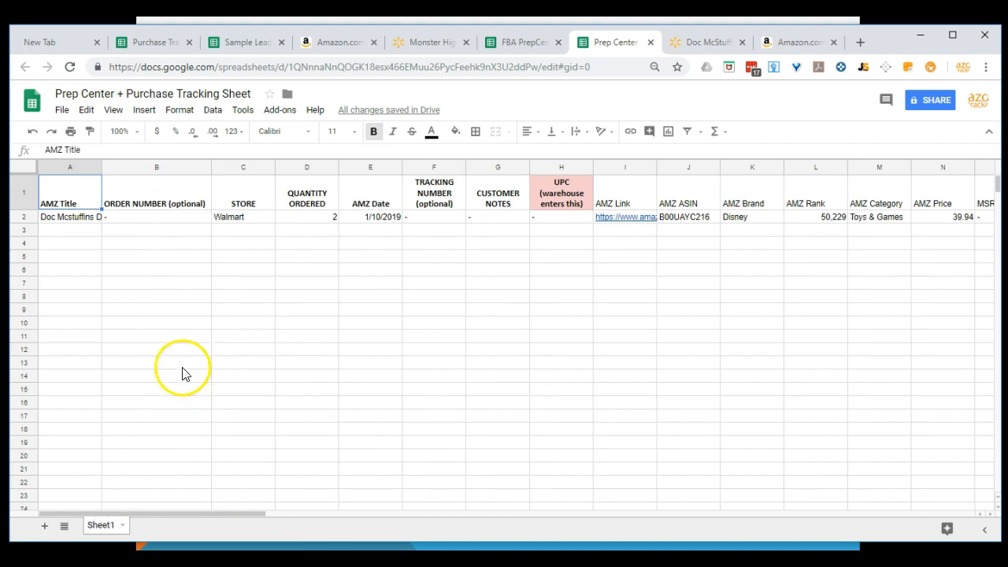
# Copy the range A2:H7, from the AMZ Title column through the UPC column, in the Prep Center + Purchase Tracking Sheet
pyautogui.click(78, 220)
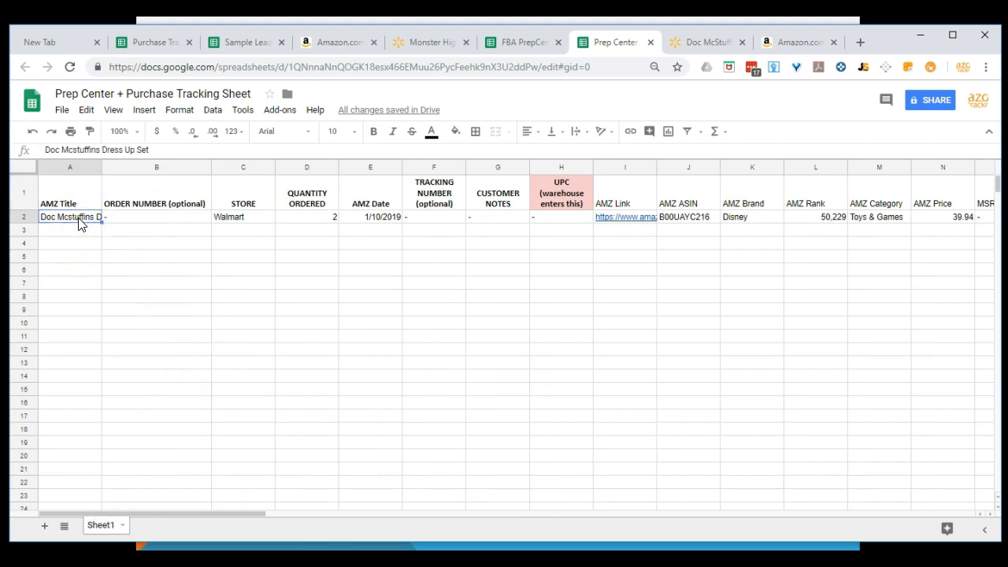
pyautogui.hotkey('shift', 'Right')
pyautogui.hotkey('shift', 'Right')
pyautogui.hotkey('shift', 'Right')
pyautogui.hotkey('shift', 'Right')
pyautogui.hotkey('shift', 'Right')
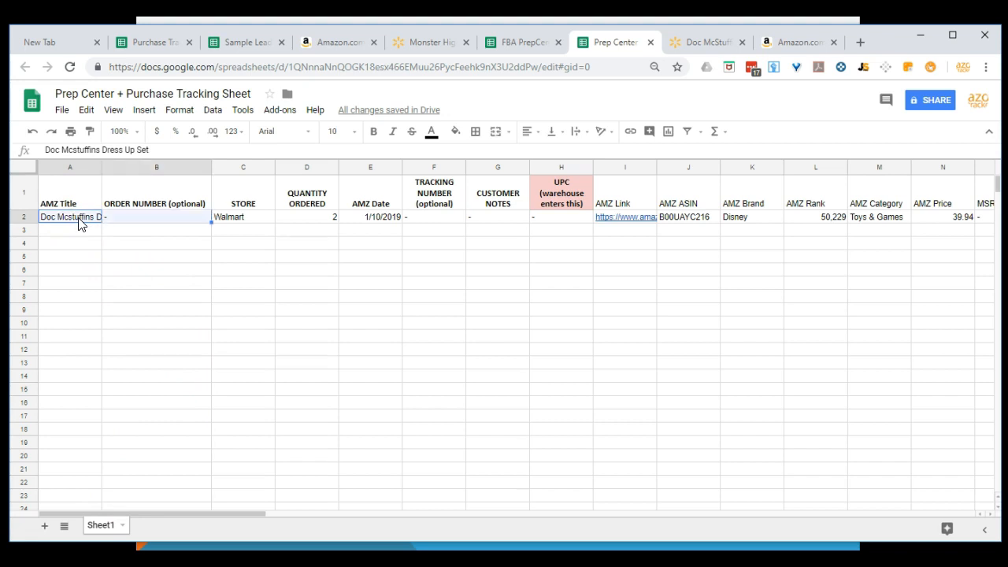
pyautogui.hotkey('shift', 'Right')
pyautogui.hotkey('shift', 'Right')
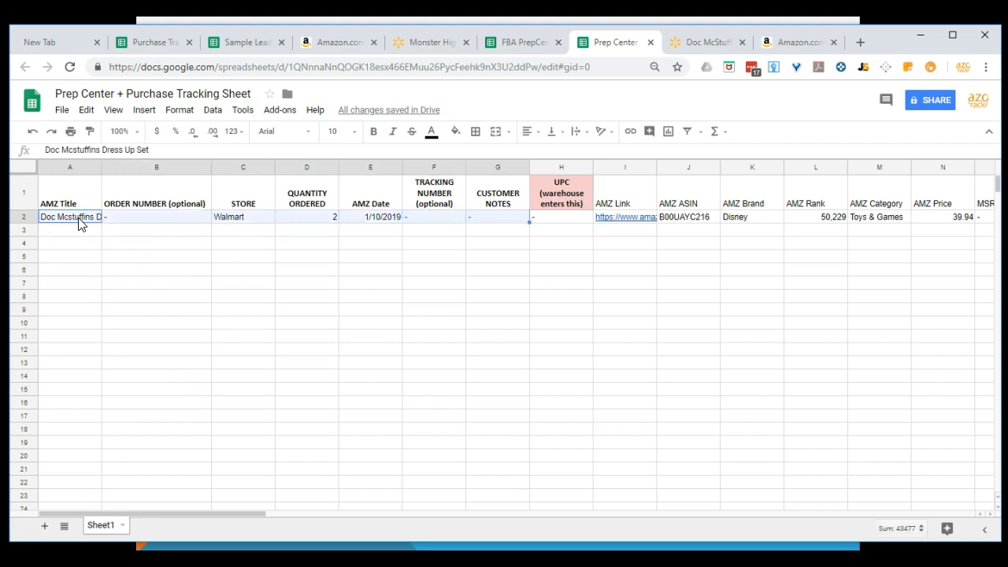
pyautogui.hotkey('shift', 'Down')
pyautogui.hotkey('shift', 'Down')
pyautogui.hotkey('shift', 'Down')
pyautogui.hotkey('shift', 'Down')
pyautogui.hotkey('shift', 'Down')
pyautogui.rightClick(135, 270)
pyautogui.click(193, 297)
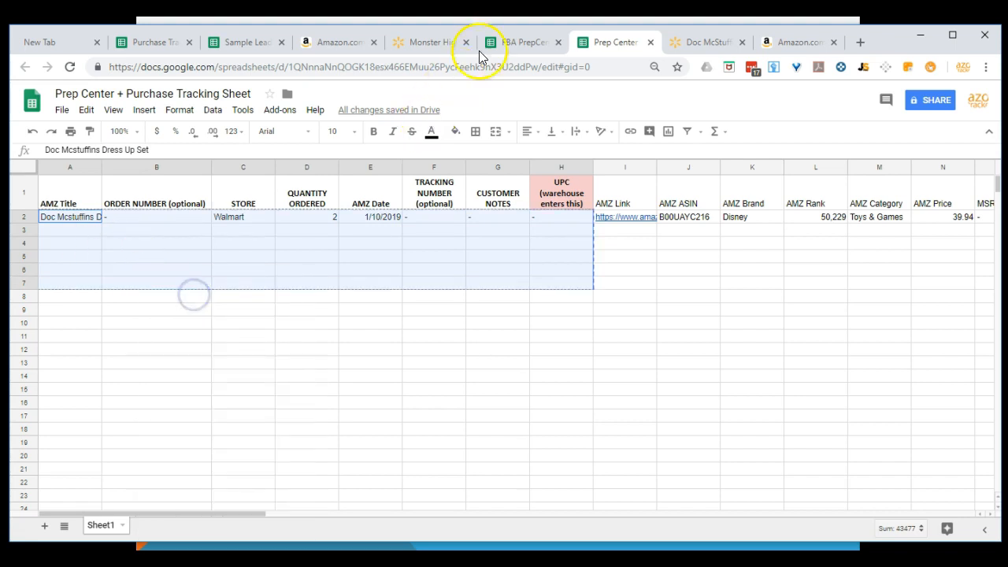
# Paste the copied range into the FBA PrepCenter Demo spreadsheet, starting at cell A5 below the existing entries
pyautogui.click(508, 42)
pyautogui.click(55, 243)
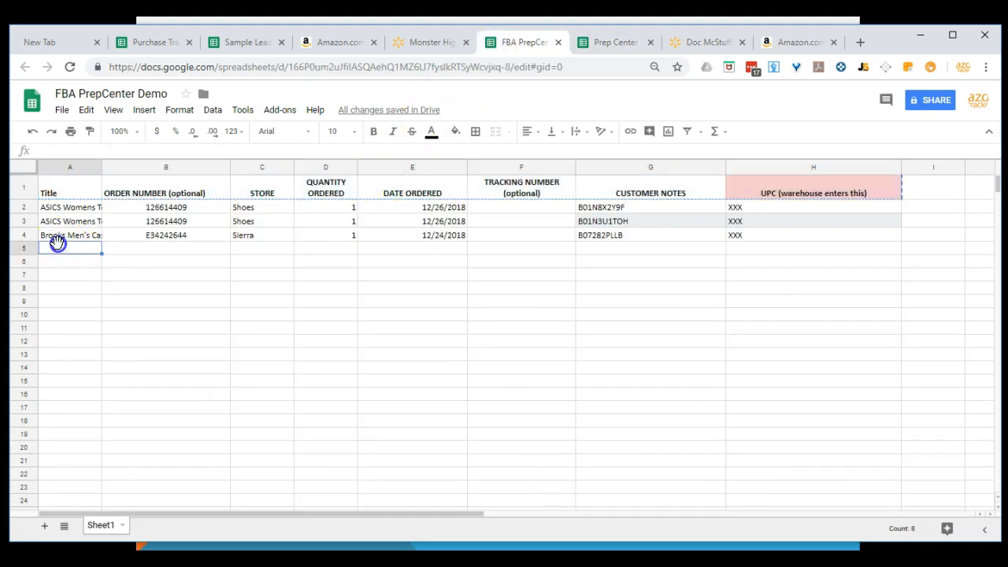
pyautogui.hotkey('ctrl', 'v')
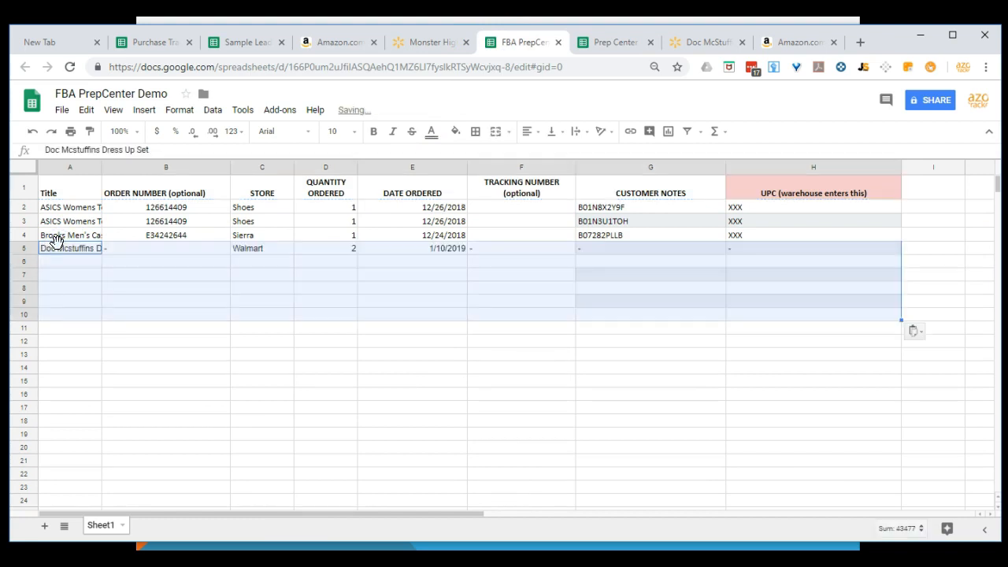